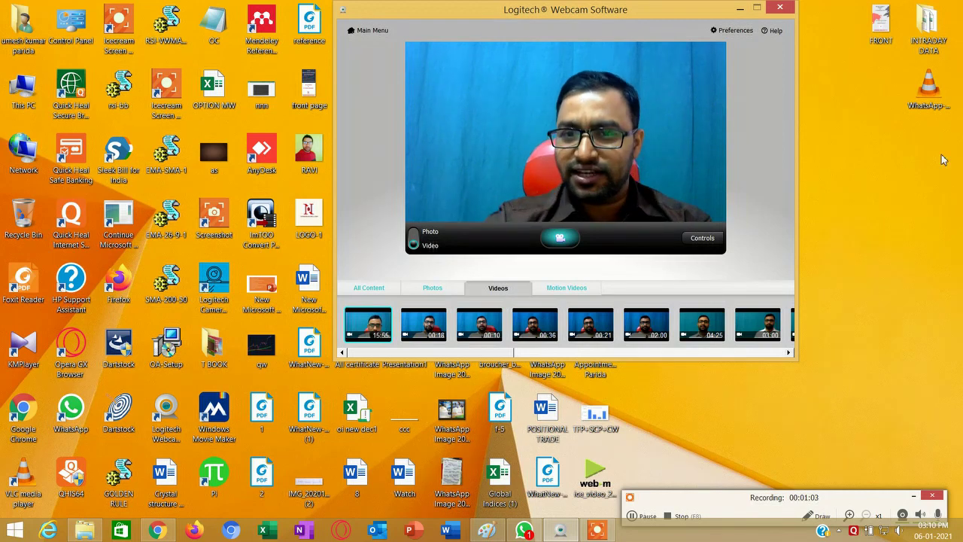
Minimize the webcam window, switch to Chrome with the JAN 2021 OPTION CHAIN spreadsheet, and look over the MASTER CHART sheet.
{"action": "left_click", "coordinate": [741, 9]}
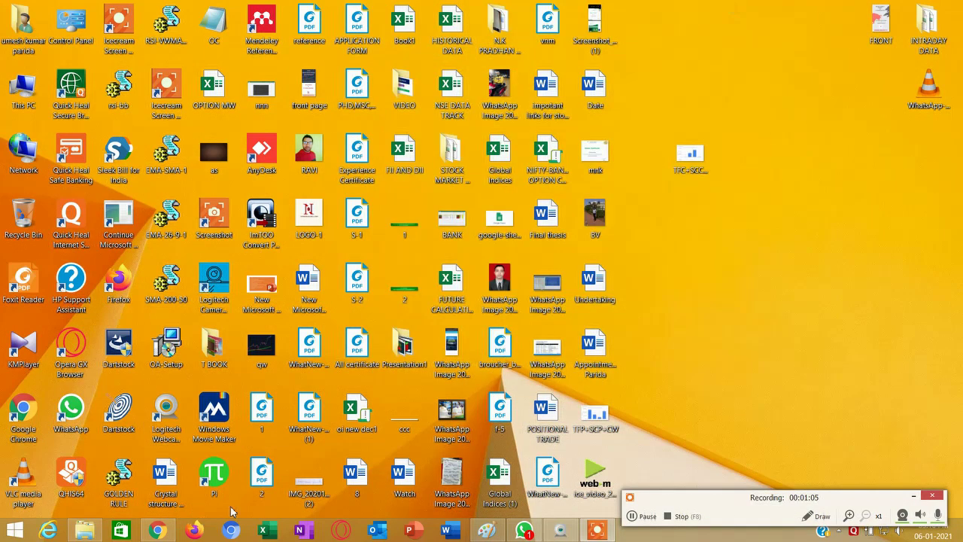
{"action": "left_click", "coordinate": [157, 531]}
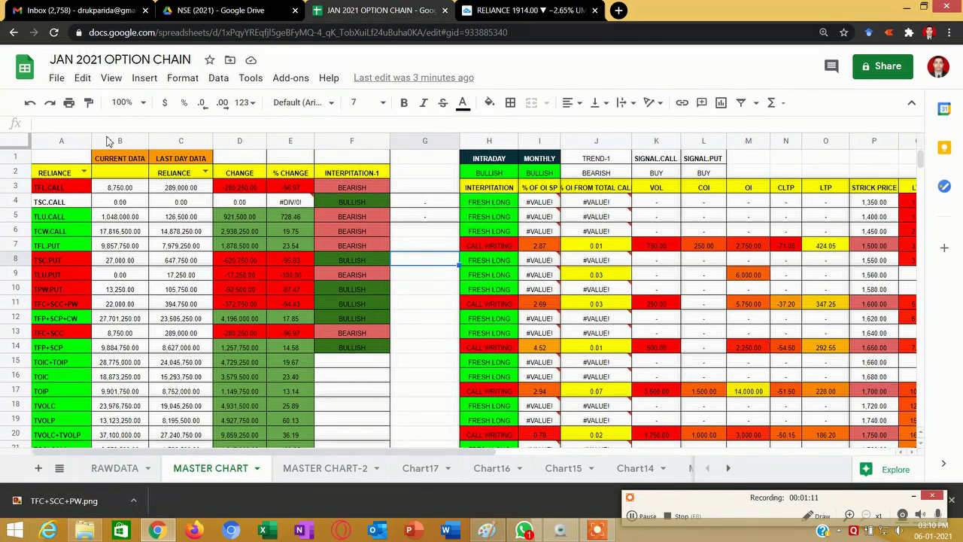
{"action": "scroll", "coordinate": [311, 322], "scroll_direction": "down", "scroll_amount": 3}
{"action": "scroll", "coordinate": [311, 322], "scroll_direction": "up", "scroll_amount": 3}
Open Chart14 and examine the TFL, TSC, TLU and TCW call bars across the data groups.
{"action": "left_click", "coordinate": [689, 470]}
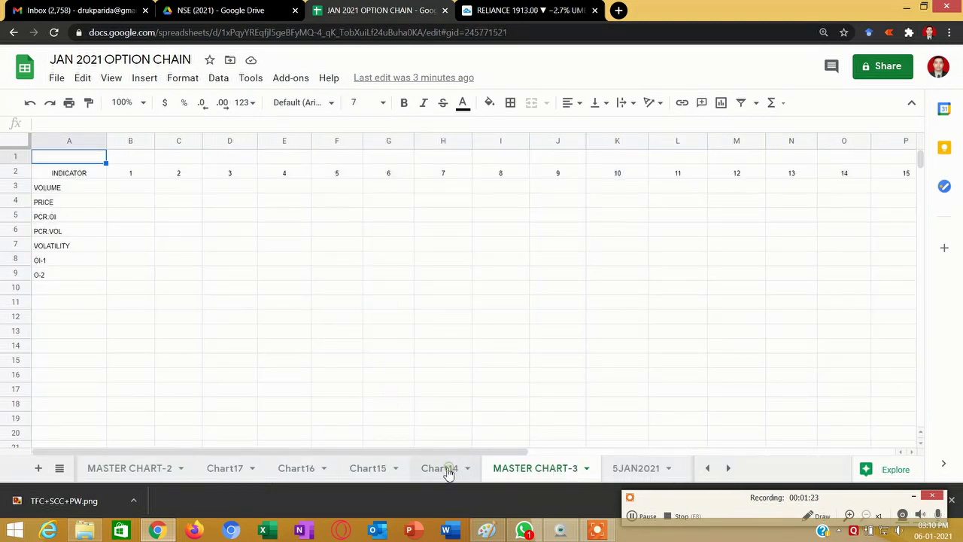
{"action": "left_click", "coordinate": [446, 469]}
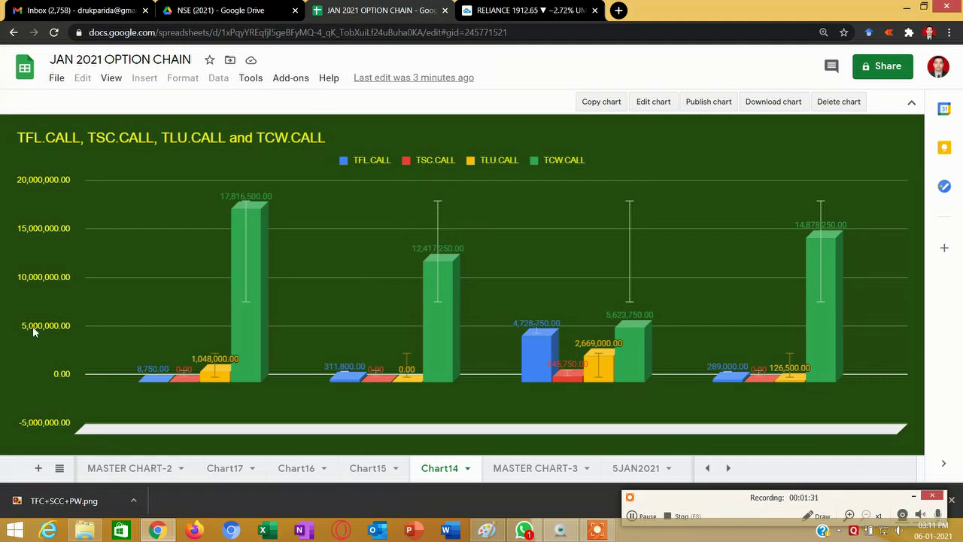
{"action": "mouse_move", "coordinate": [242, 341]}
{"action": "mouse_move", "coordinate": [442, 335]}
{"action": "mouse_move", "coordinate": [628, 342]}
View the MASTER CHART-2 source table, and return to the MASTER CHART sheet to review its RELIANCE figures.
{"action": "left_click", "coordinate": [126, 470]}
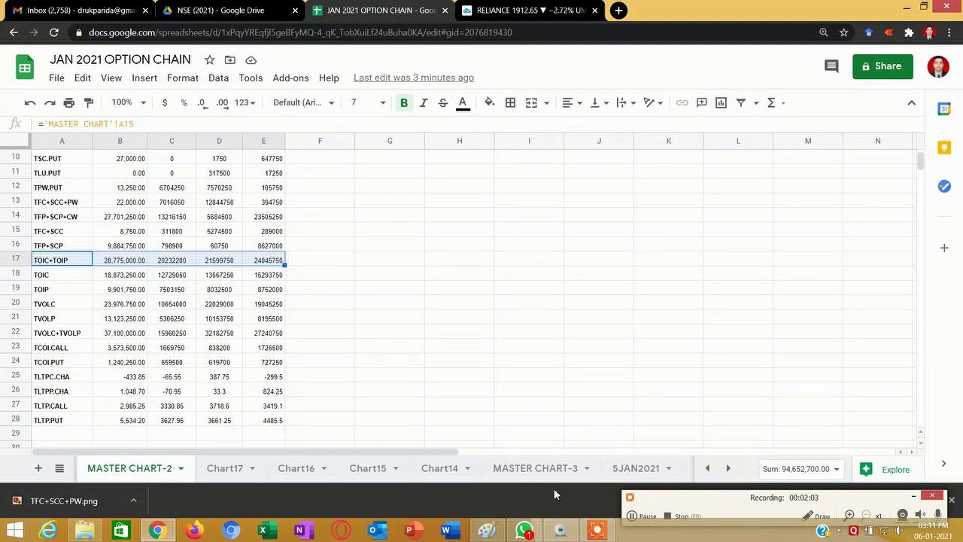
{"action": "left_click", "coordinate": [709, 468]}
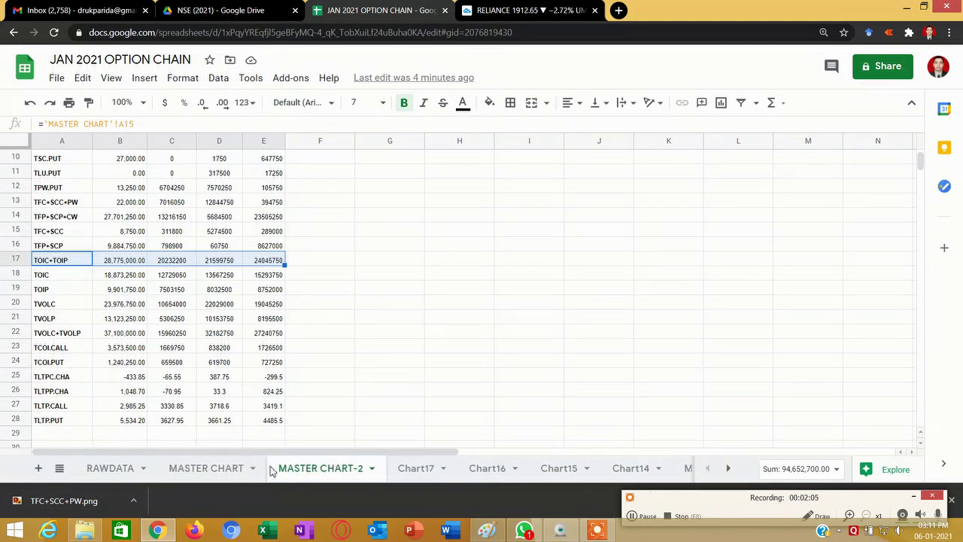
{"action": "left_click", "coordinate": [239, 467]}
{"action": "left_click", "coordinate": [406, 376]}
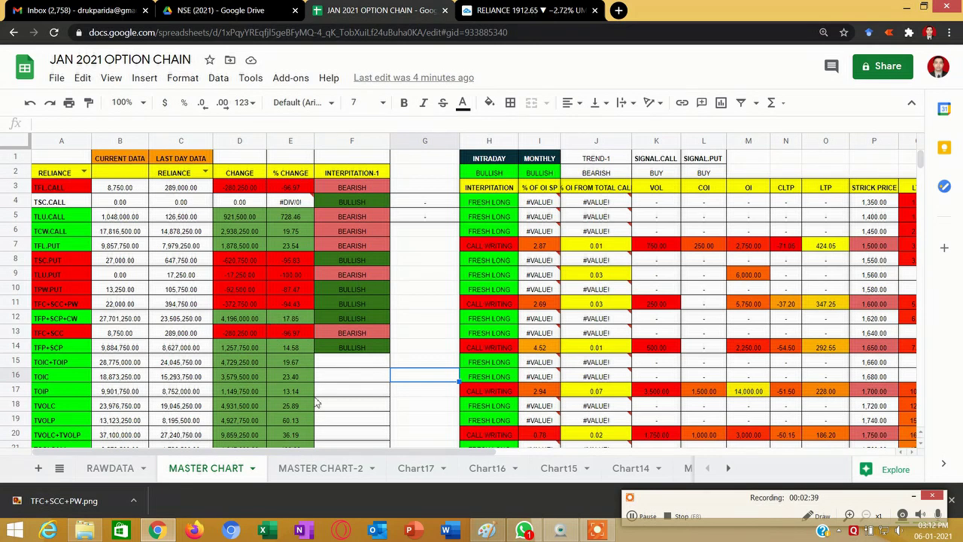
View the call chart in Chart14 and examine the put bars in Chart15.
{"action": "left_click", "coordinate": [622, 471]}
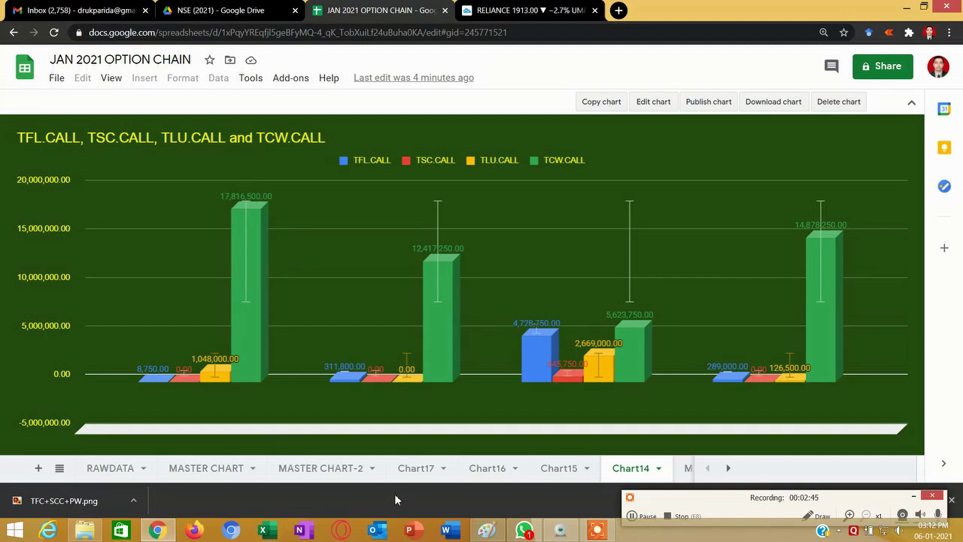
{"action": "left_click", "coordinate": [560, 473]}
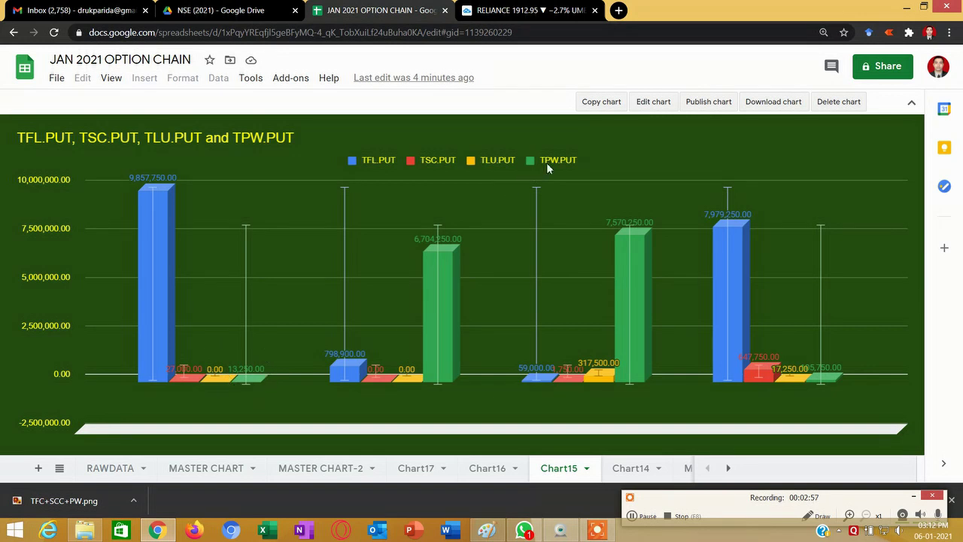
{"action": "mouse_move", "coordinate": [244, 372]}
Compare the MASTER CHART and MASTER CHART-2 tables with the bars in Chart14 and Chart15.
{"action": "left_click", "coordinate": [186, 468]}
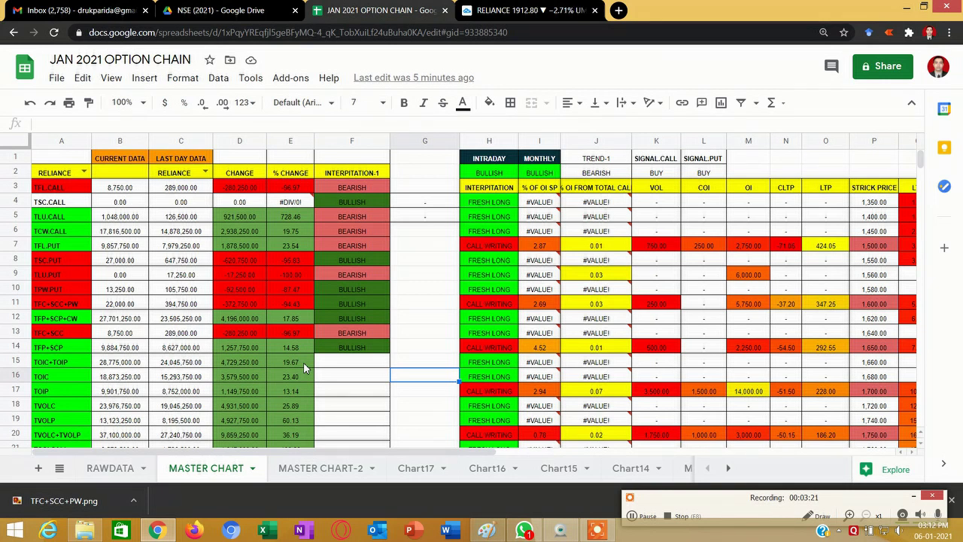
{"action": "left_click", "coordinate": [329, 468]}
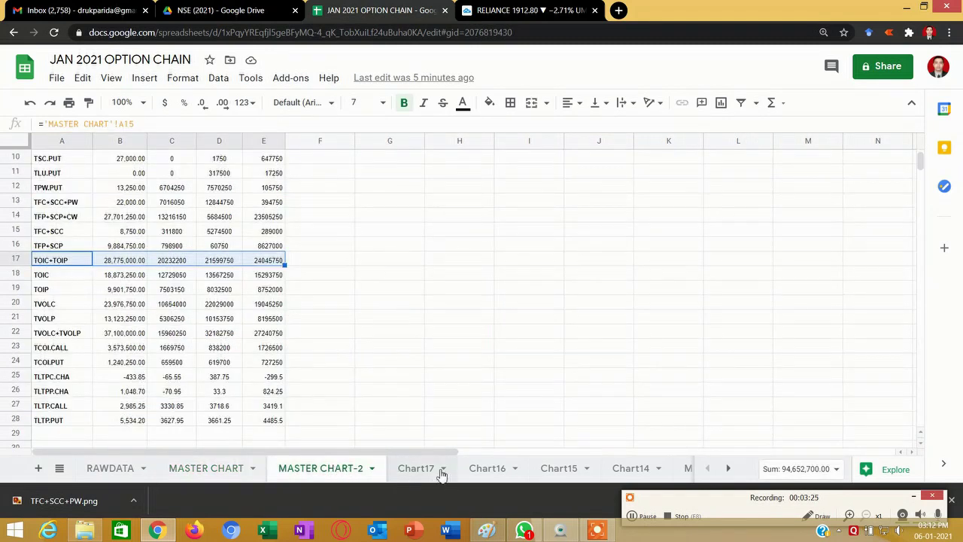
{"action": "left_click", "coordinate": [632, 471]}
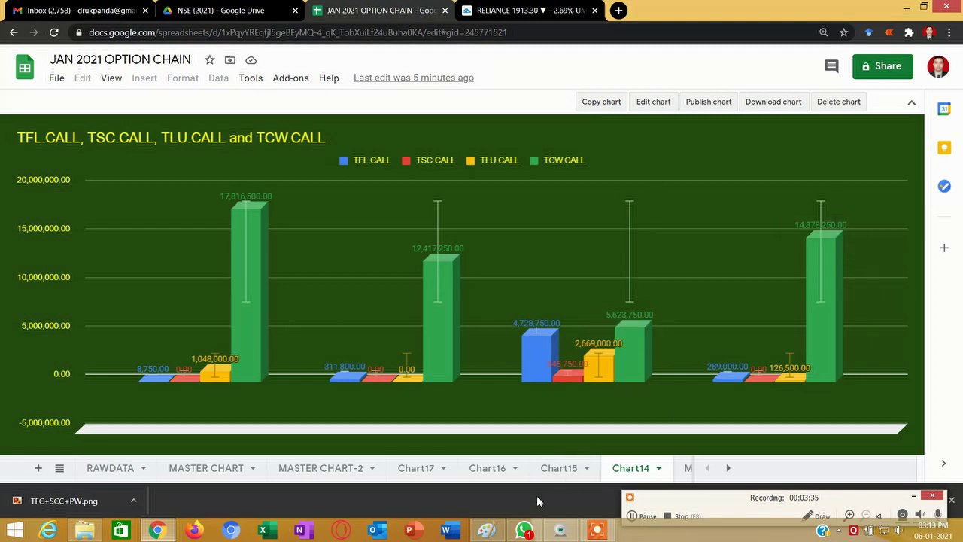
{"action": "left_click", "coordinate": [558, 467]}
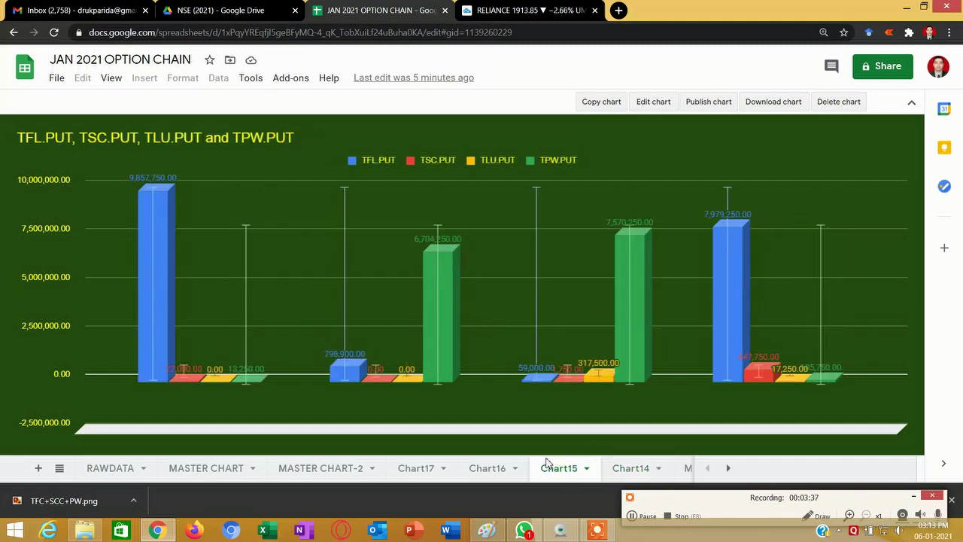
Open Chart16 and compare the TFC+SCC+PW bars with the TFP+SCP+CW bars.
{"action": "left_click", "coordinate": [505, 470]}
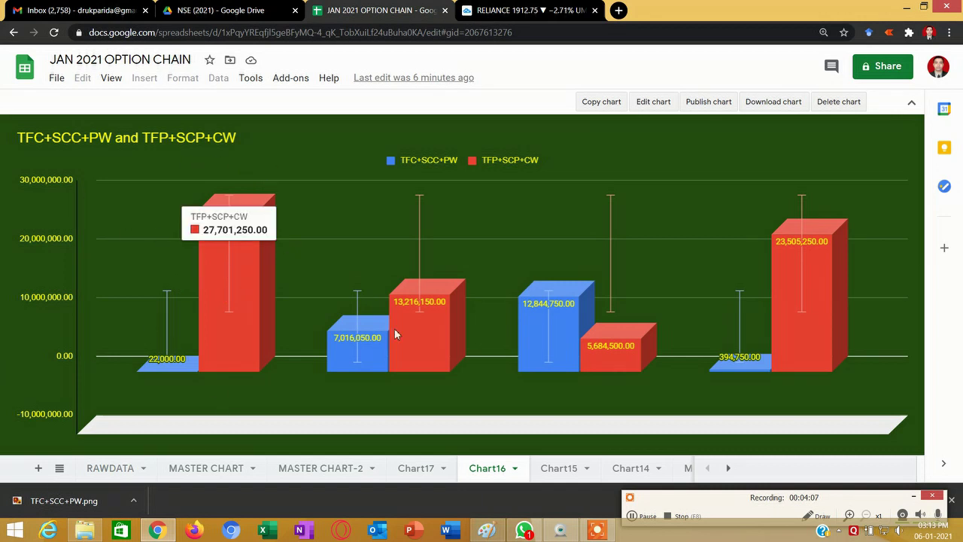
{"action": "mouse_move", "coordinate": [440, 348]}
{"action": "mouse_move", "coordinate": [777, 228]}
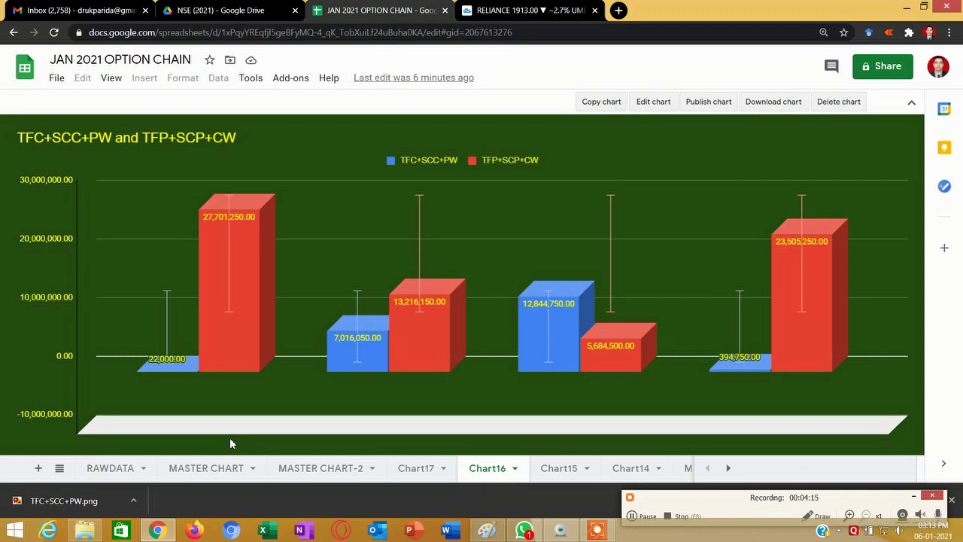
{"action": "mouse_move", "coordinate": [245, 268]}
{"action": "mouse_move", "coordinate": [228, 308]}
{"action": "mouse_move", "coordinate": [348, 363]}
Open Chart17 and examine each TOIC+TOIP open interest bar.
{"action": "left_click", "coordinate": [433, 472]}
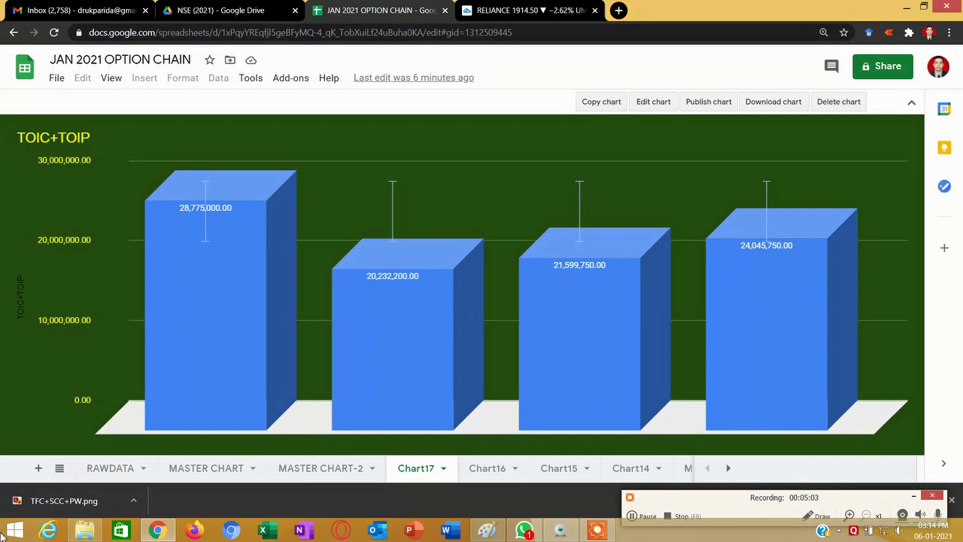
{"action": "mouse_move", "coordinate": [396, 301]}
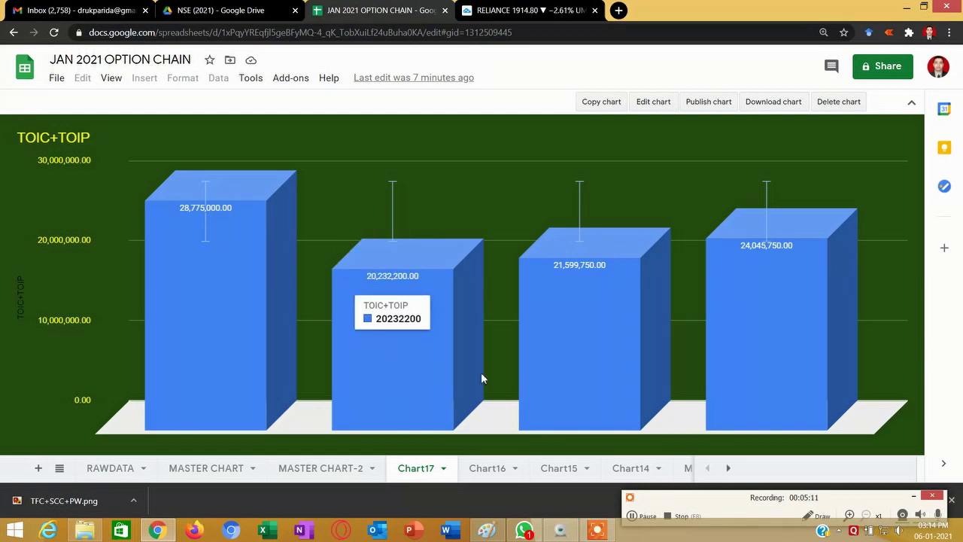
{"action": "mouse_move", "coordinate": [601, 316]}
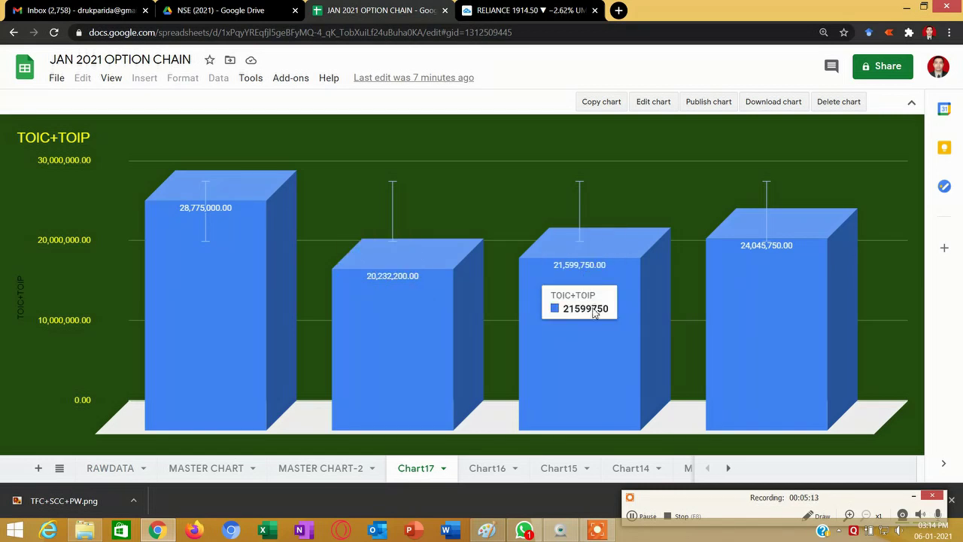
{"action": "mouse_move", "coordinate": [752, 358]}
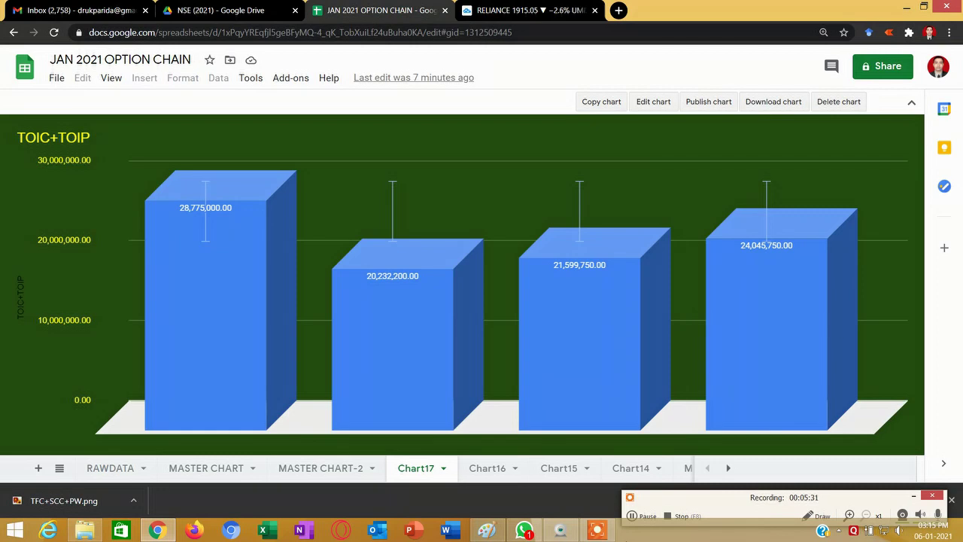
Check the TOIC+TOIP row on MASTER CHART against the last bar in Chart17.
{"action": "left_click", "coordinate": [207, 471]}
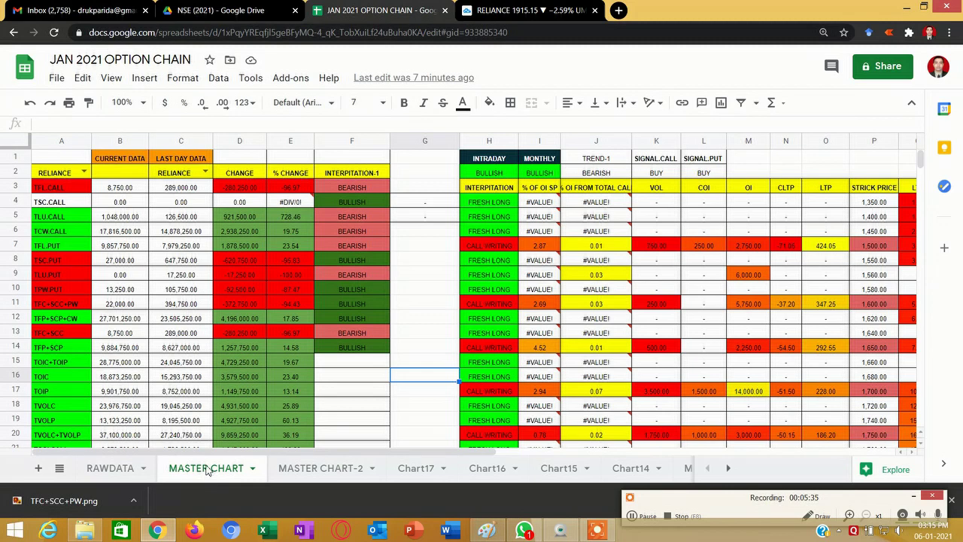
{"action": "scroll", "coordinate": [180, 369], "scroll_direction": "down", "scroll_amount": 3}
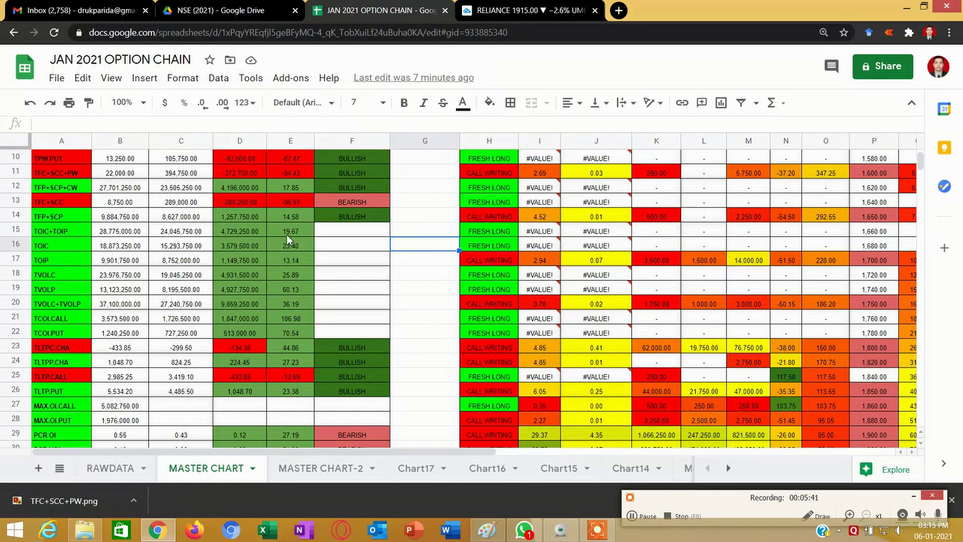
{"action": "left_click", "coordinate": [364, 469]}
{"action": "left_click", "coordinate": [425, 472]}
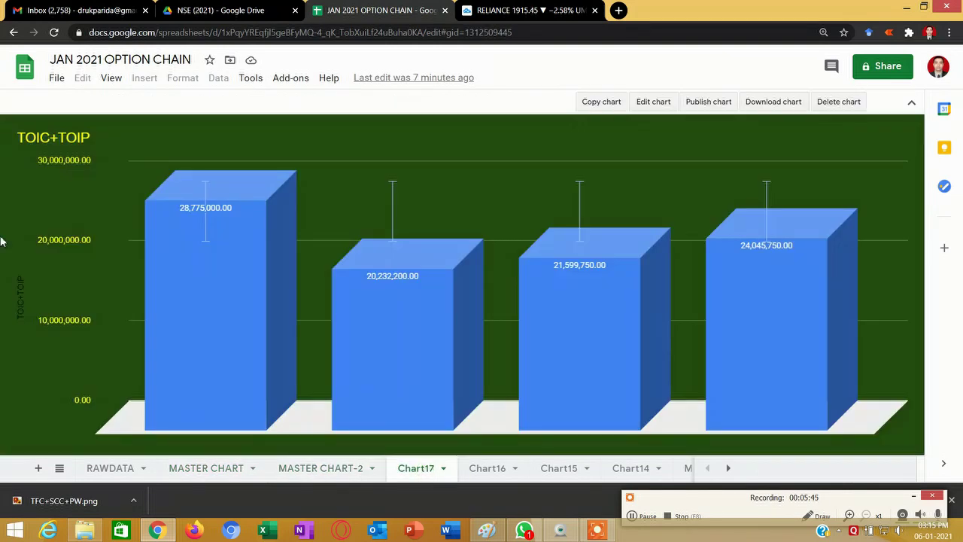
{"action": "mouse_move", "coordinate": [808, 259]}
{"action": "mouse_move", "coordinate": [810, 361]}
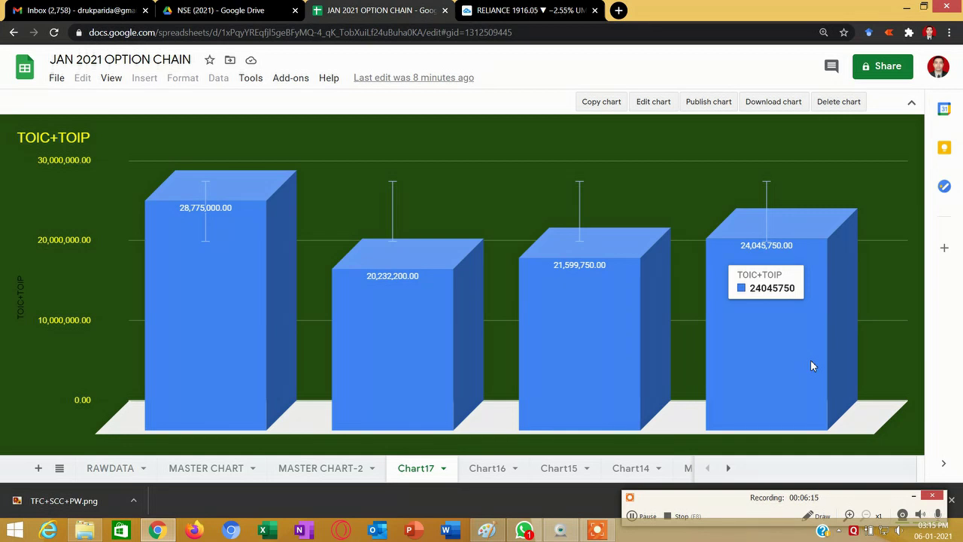
Refresh the current data on MASTER CHART by switching the symbol in A2 to NIFTY and back to RELIANCE.
{"action": "left_click", "coordinate": [198, 469]}
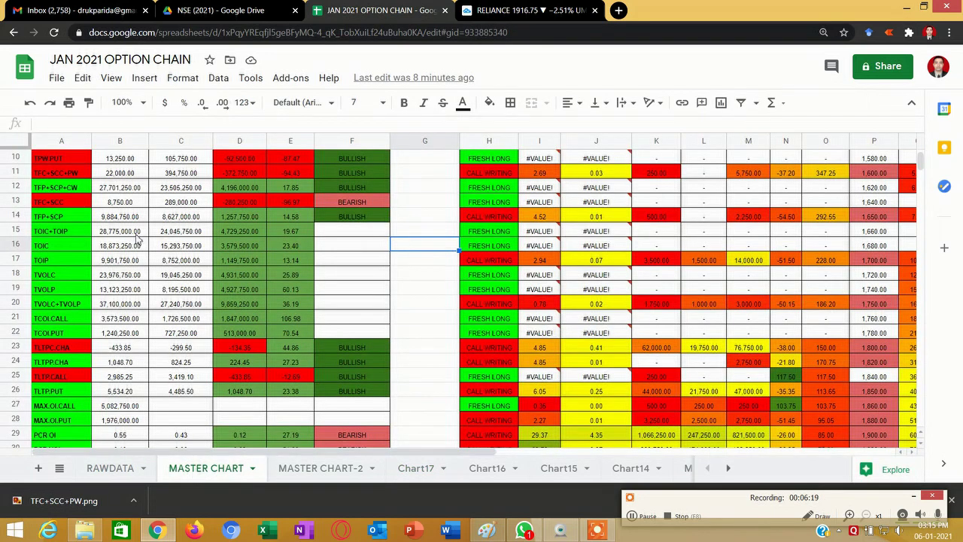
{"action": "scroll", "coordinate": [113, 245], "scroll_direction": "up", "scroll_amount": 3}
{"action": "left_click", "coordinate": [85, 173]}
{"action": "left_click", "coordinate": [54, 213]}
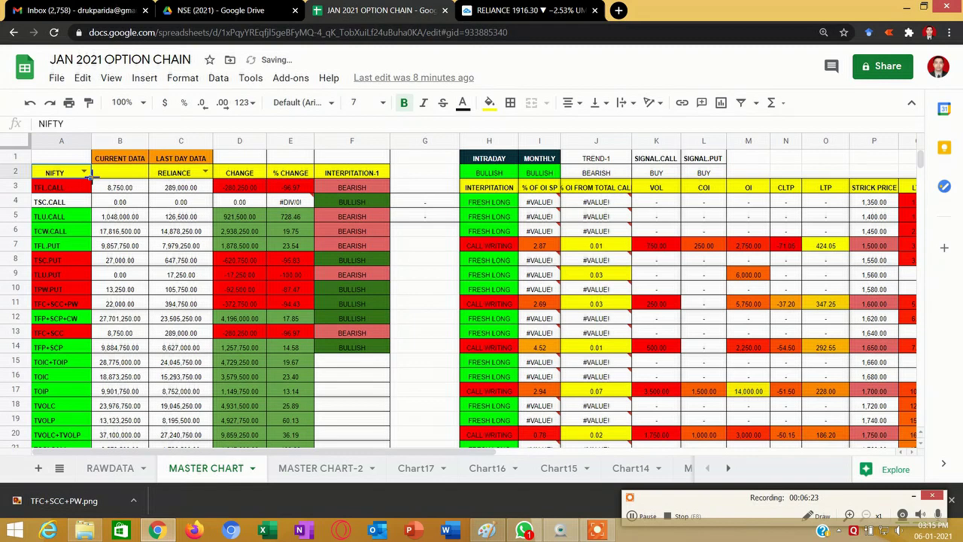
{"action": "left_click", "coordinate": [84, 172]}
{"action": "scroll", "coordinate": [67, 459], "scroll_direction": "down", "scroll_amount": 6}
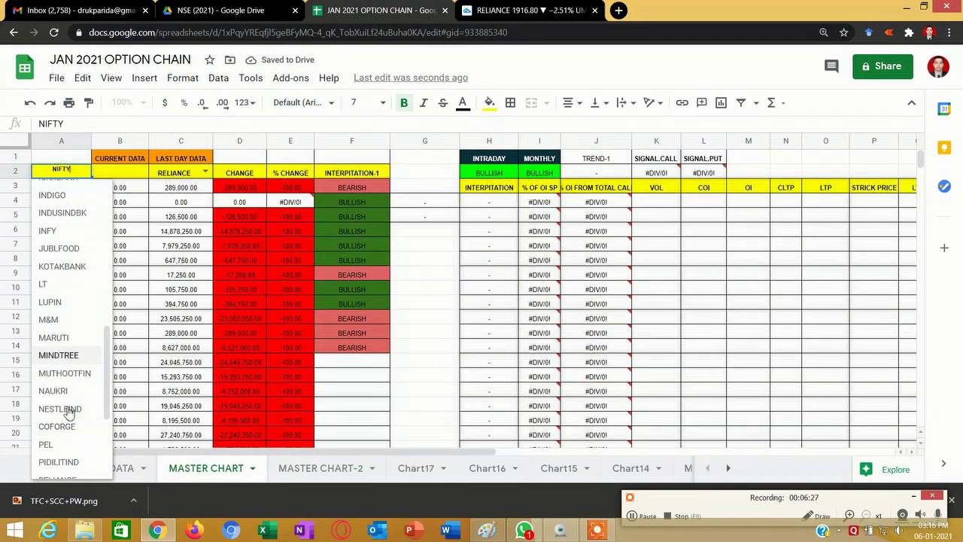
{"action": "scroll", "coordinate": [69, 402], "scroll_direction": "down", "scroll_amount": 3}
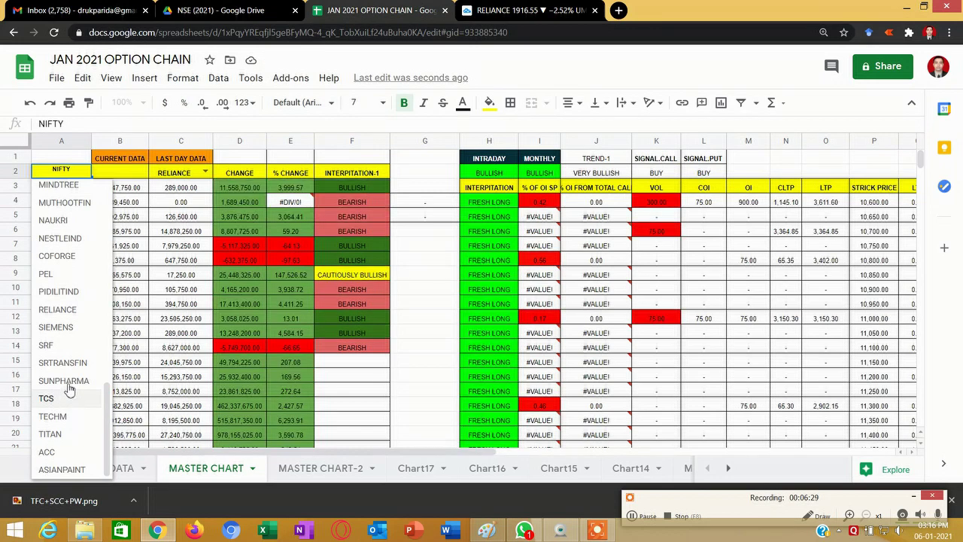
{"action": "left_click", "coordinate": [57, 309]}
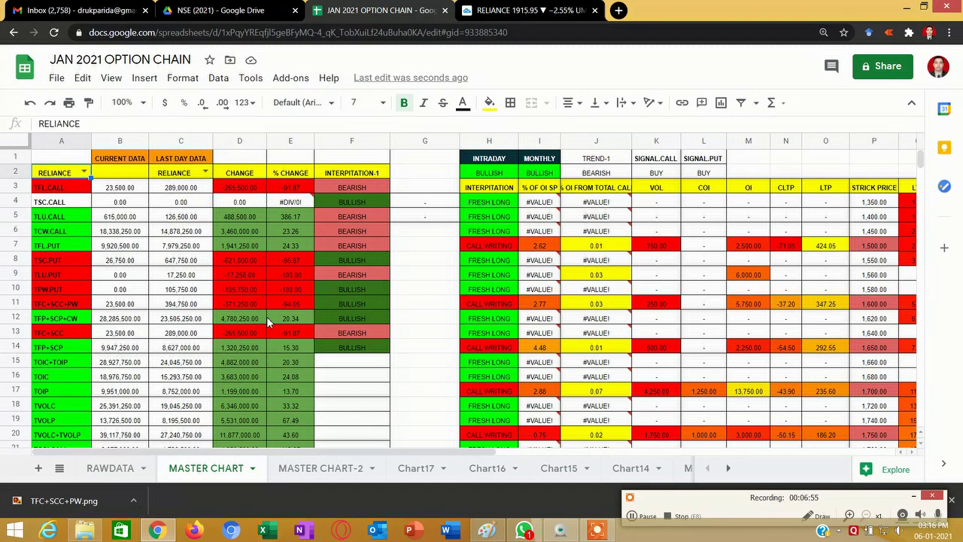
Examine the refreshed RELIANCE bars for TFC+SCC+PW and TFP+SCP+CW in Chart16.
{"action": "left_click", "coordinate": [426, 468]}
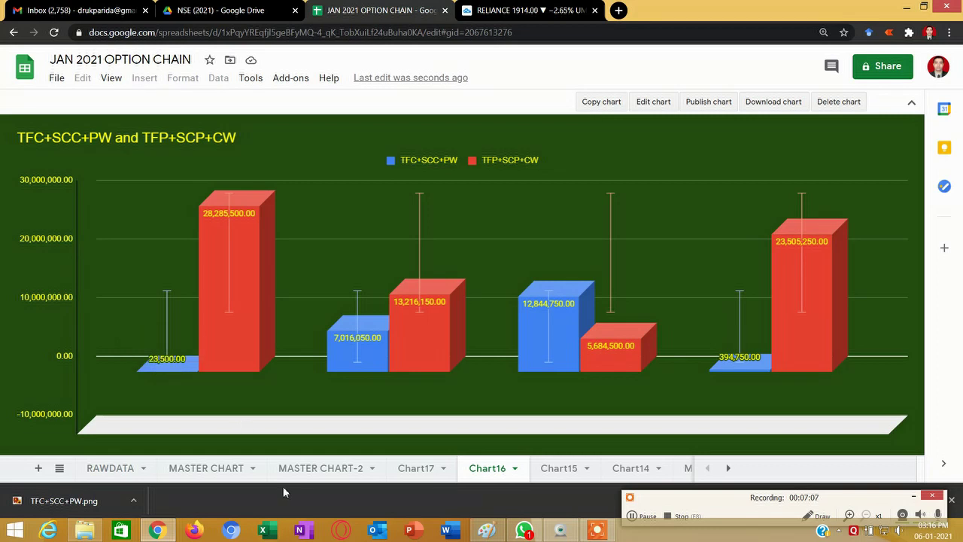
{"action": "mouse_move", "coordinate": [159, 366]}
On MASTER CHART, set both the last-day data symbol in C2 and the current data symbol in A2 to NIFTY.
{"action": "left_click", "coordinate": [207, 469]}
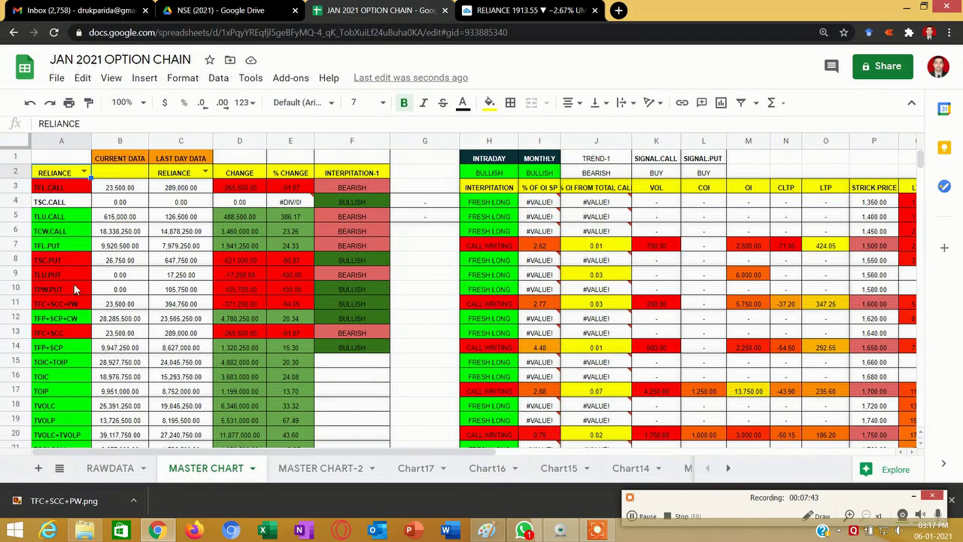
{"action": "left_click", "coordinate": [205, 172]}
{"action": "left_click", "coordinate": [192, 205]}
{"action": "left_click", "coordinate": [89, 171]}
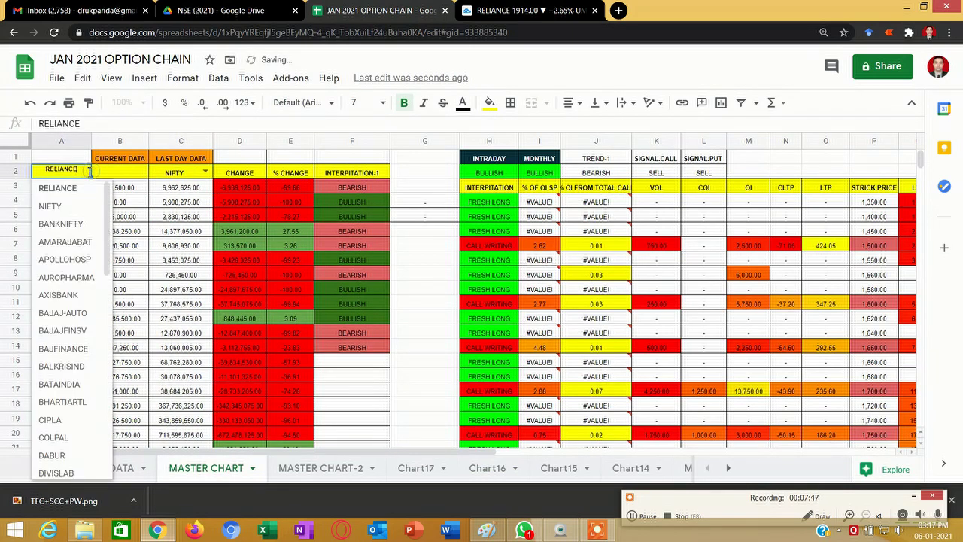
{"action": "left_click", "coordinate": [66, 204]}
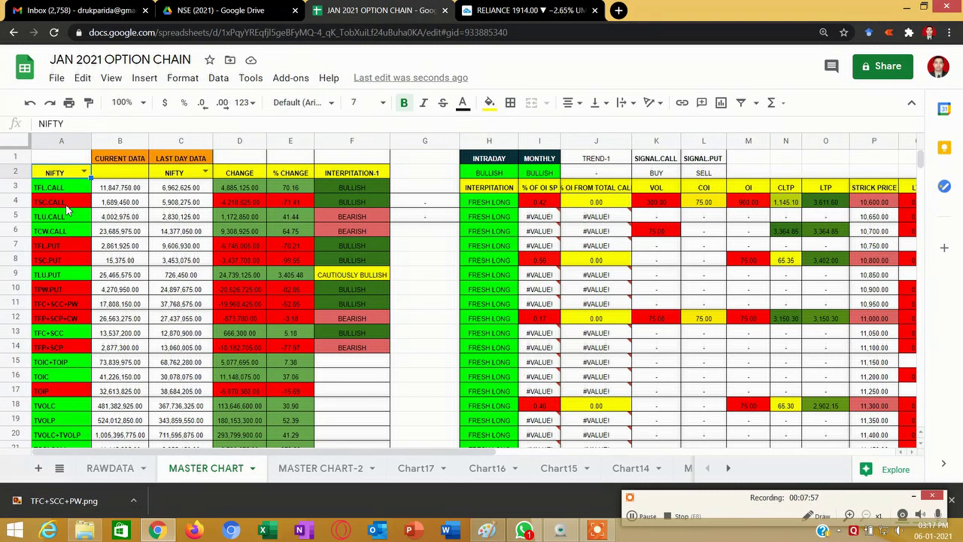
Examine the NIFTY call bars in Chart14 and open Chart15 to view the NIFTY put bars.
{"action": "left_click", "coordinate": [647, 474]}
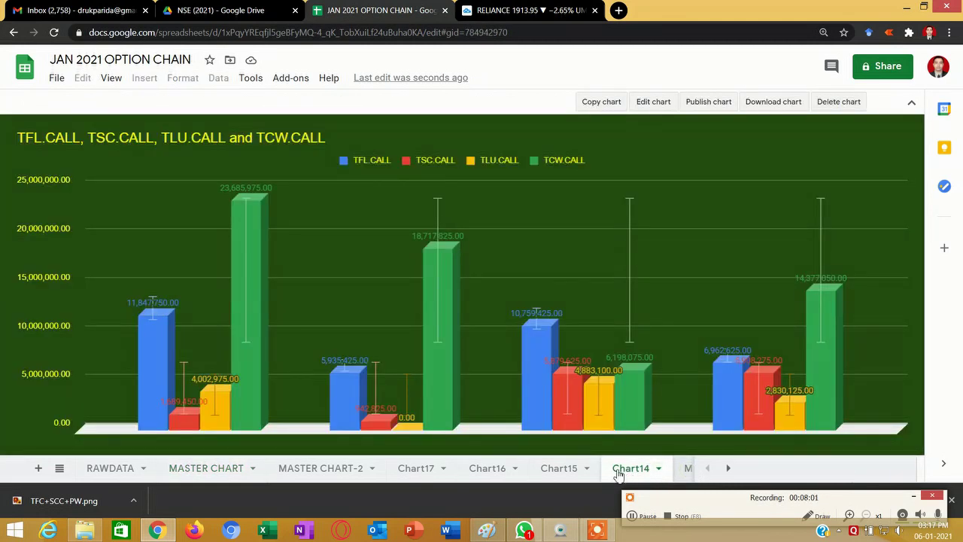
{"action": "key", "text": "ctrl+shift+Page_Down"}
{"action": "left_click", "coordinate": [456, 470]}
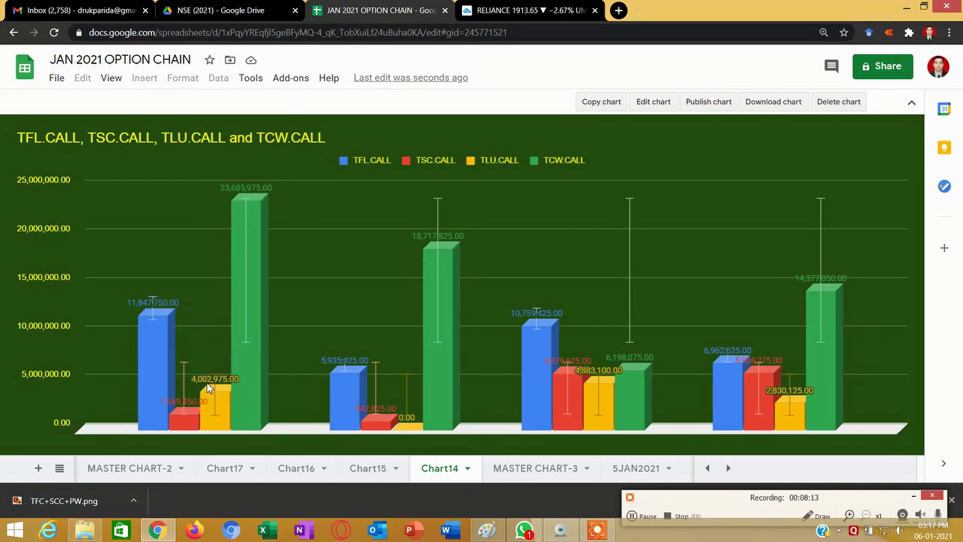
{"action": "mouse_move", "coordinate": [208, 388]}
{"action": "left_click", "coordinate": [358, 472]}
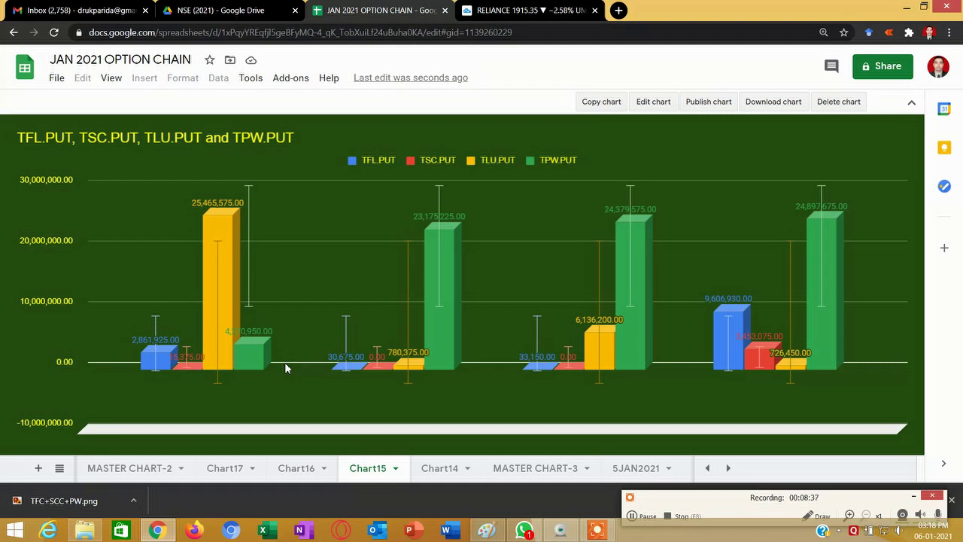
Compare the NIFTY call bars in Chart14 with the NIFTY put bars in Chart15.
{"action": "left_click", "coordinate": [441, 469]}
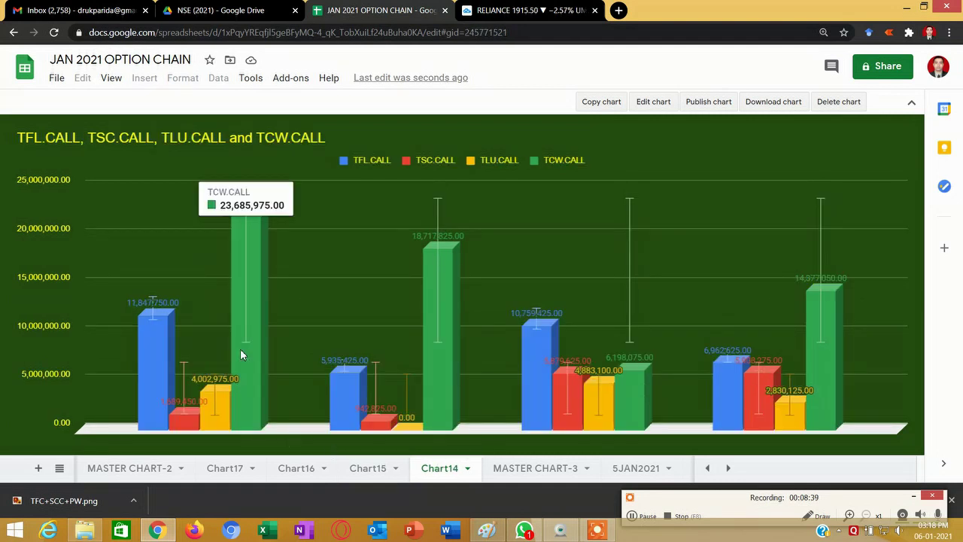
{"action": "mouse_move", "coordinate": [254, 246]}
{"action": "left_click", "coordinate": [366, 469]}
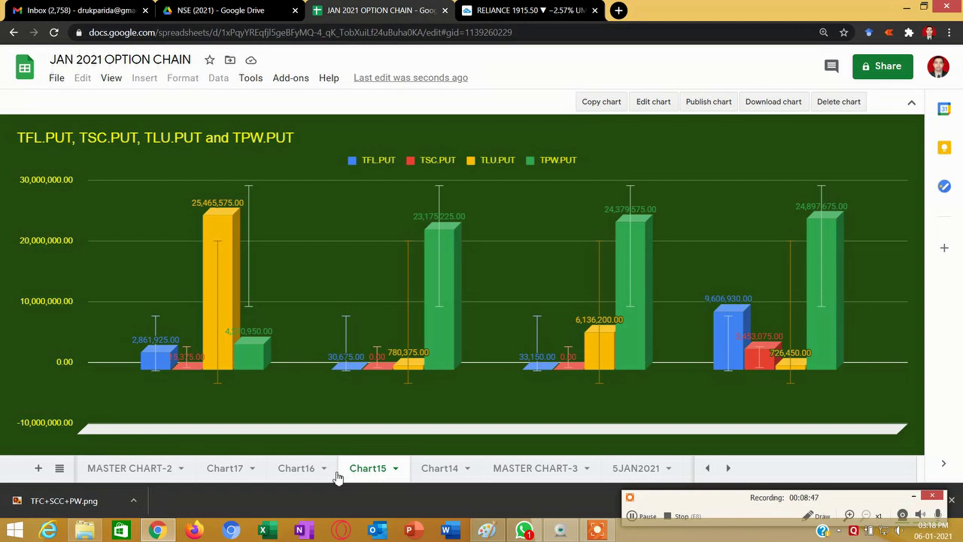
Examine the NIFTY bars for TFC+SCC+PW and TFP+SCP+CW in Chart16, comparing the first pair with the last.
{"action": "left_click", "coordinate": [304, 471]}
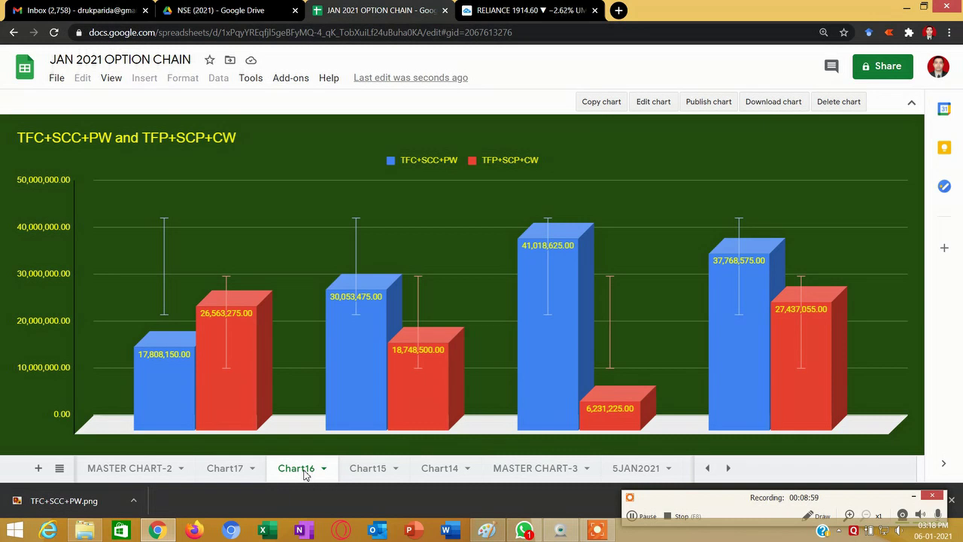
{"action": "mouse_move", "coordinate": [155, 332]}
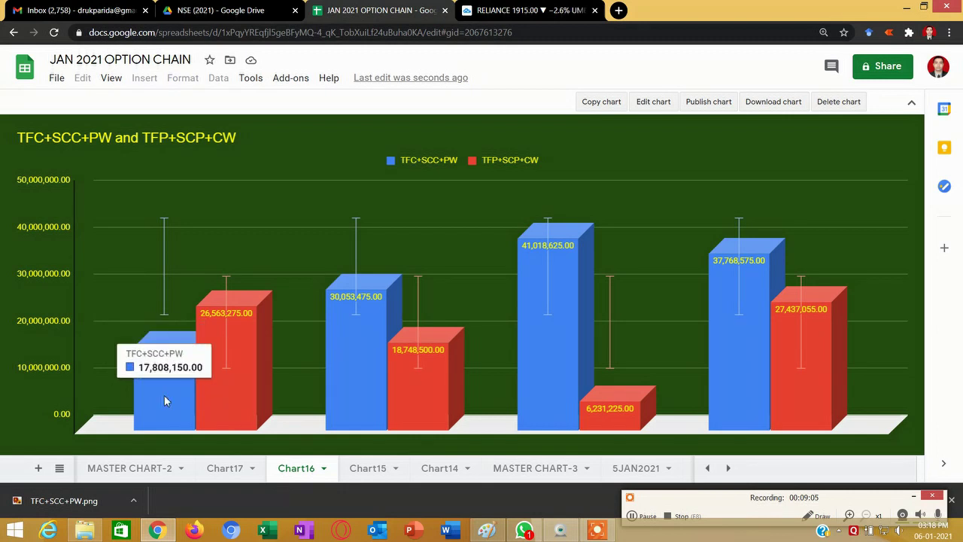
{"action": "mouse_move", "coordinate": [142, 391]}
{"action": "mouse_move", "coordinate": [739, 281]}
{"action": "mouse_move", "coordinate": [226, 304]}
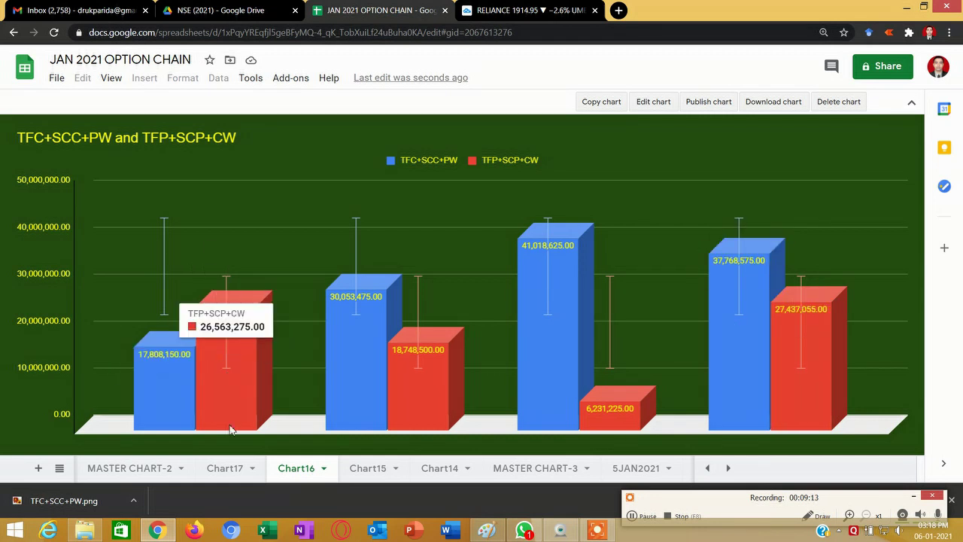
{"action": "mouse_move", "coordinate": [164, 376]}
Compare the first and last NIFTY TOIC+TOIP bars in Chart17.
{"action": "left_click", "coordinate": [219, 467]}
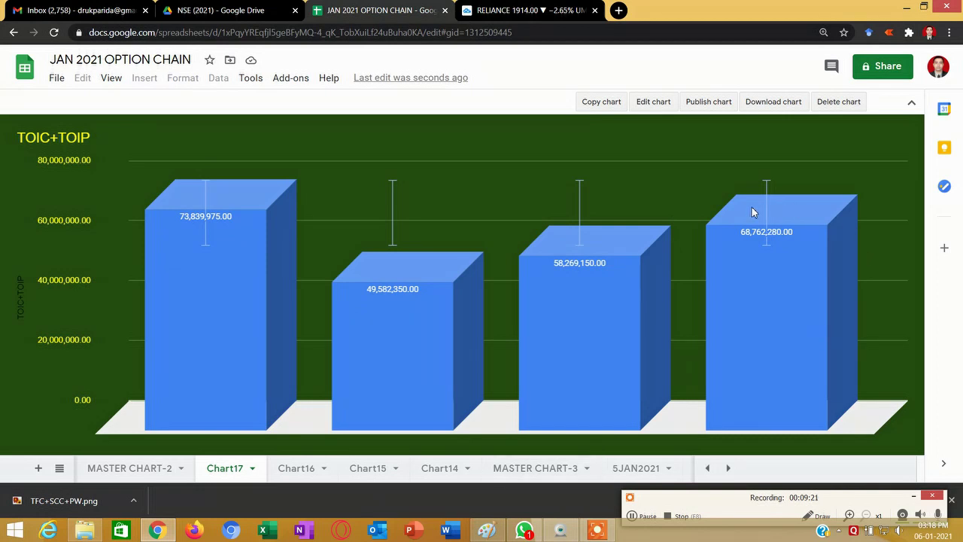
{"action": "mouse_move", "coordinate": [741, 247]}
{"action": "mouse_move", "coordinate": [170, 218]}
View MASTER CHART-2, and review the NIFTY changes and interpretations on MASTER CHART down to the TLTPC+TLTPP row.
{"action": "left_click", "coordinate": [135, 474]}
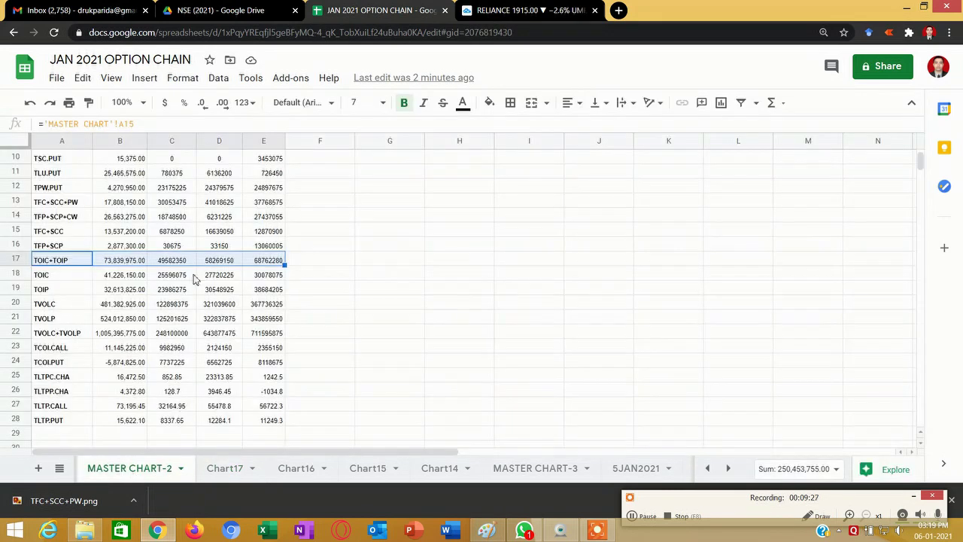
{"action": "left_click", "coordinate": [707, 468]}
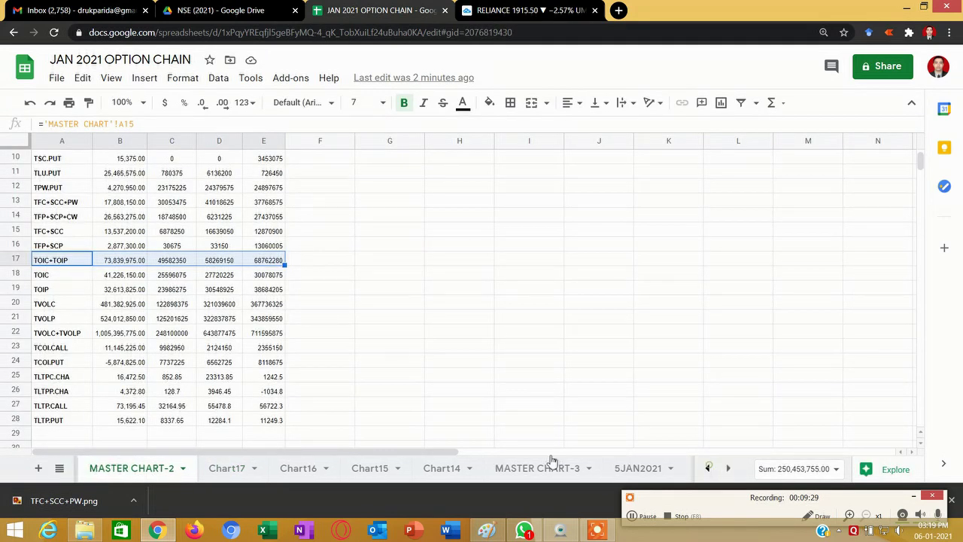
{"action": "left_click", "coordinate": [208, 471]}
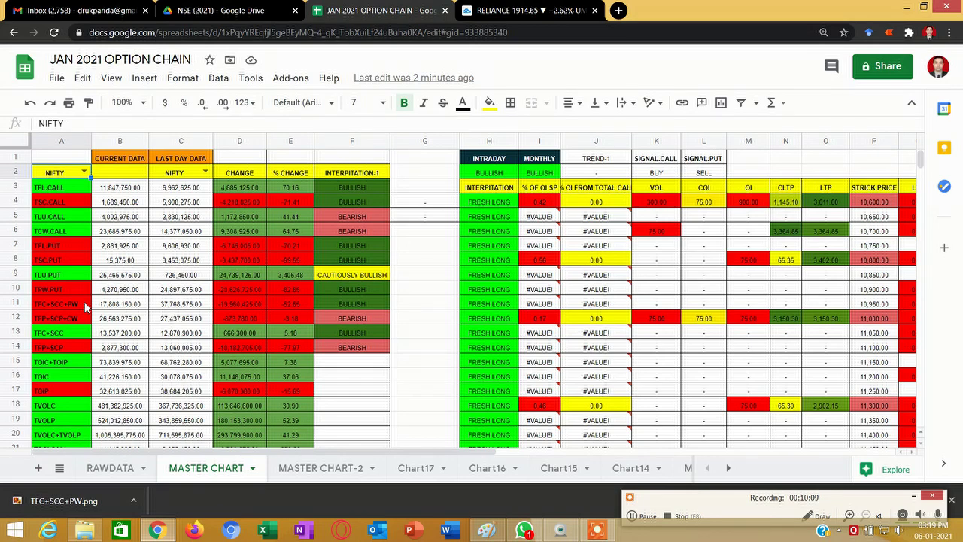
{"action": "scroll", "coordinate": [124, 380], "scroll_direction": "down", "scroll_amount": 2}
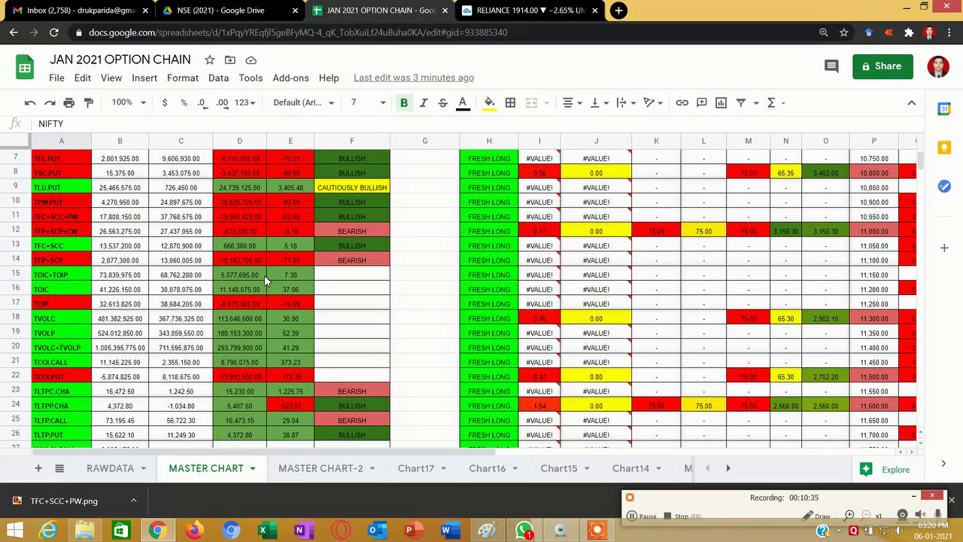
{"action": "scroll", "coordinate": [214, 375], "scroll_direction": "down", "scroll_amount": 1}
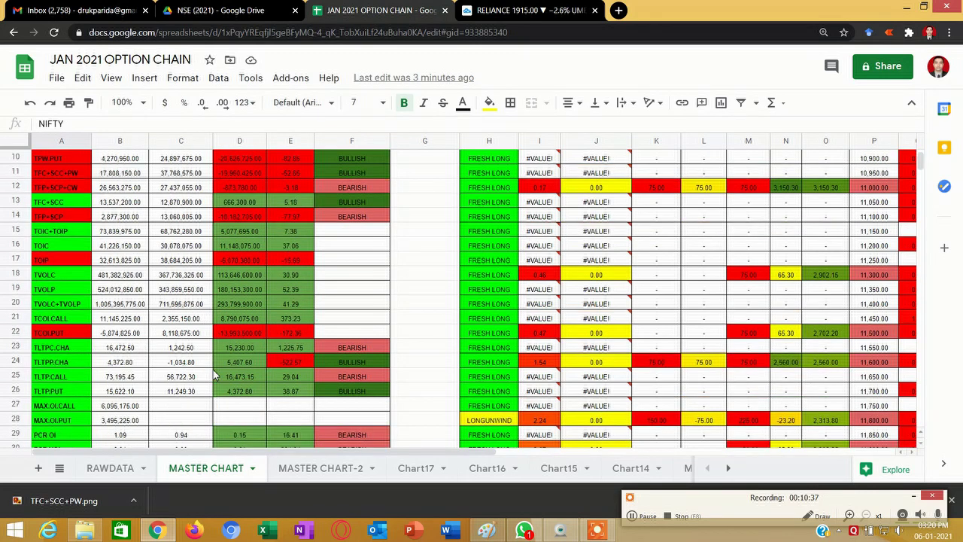
{"action": "scroll", "coordinate": [215, 375], "scroll_direction": "down", "scroll_amount": 1}
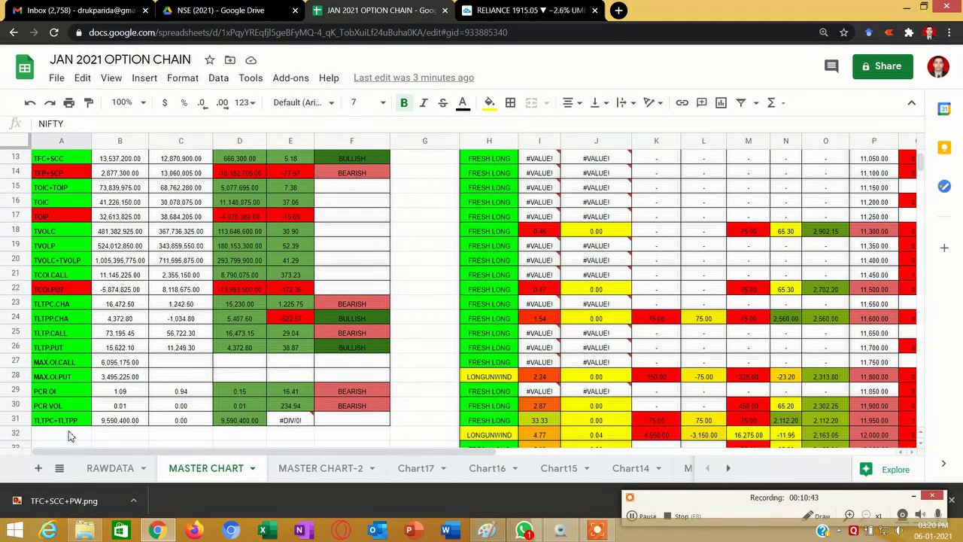
{"action": "scroll", "coordinate": [90, 368], "scroll_direction": "up", "scroll_amount": 4}
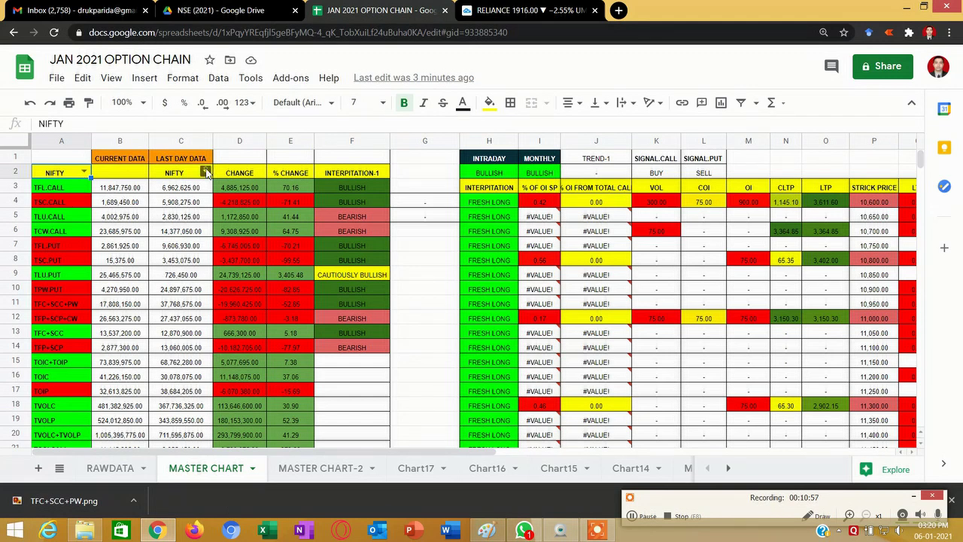
On MASTER CHART, set both the last-day data symbol in C2 and the current data symbol in A2 to BANKNIFTY.
{"action": "left_click", "coordinate": [204, 172]}
{"action": "left_click", "coordinate": [188, 207]}
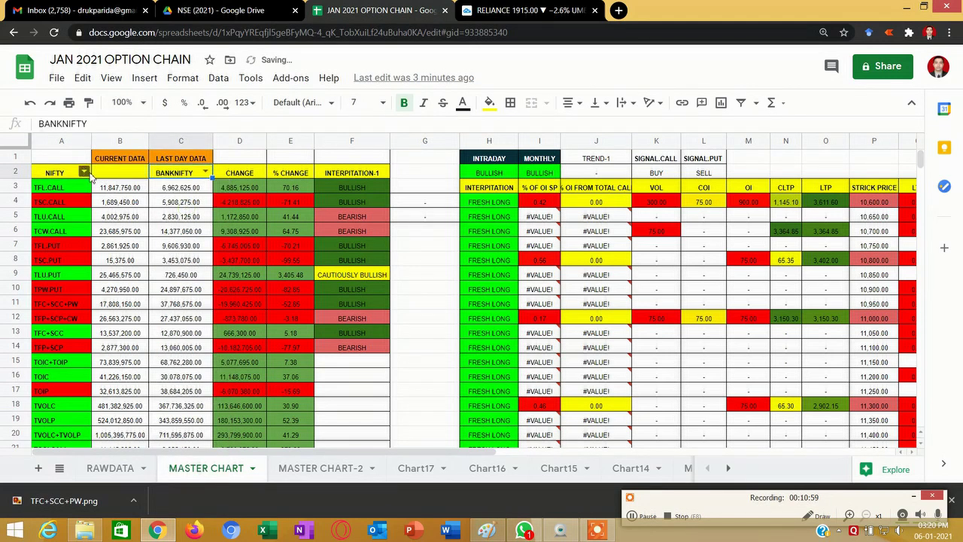
{"action": "left_click", "coordinate": [85, 173]}
{"action": "left_click", "coordinate": [65, 210]}
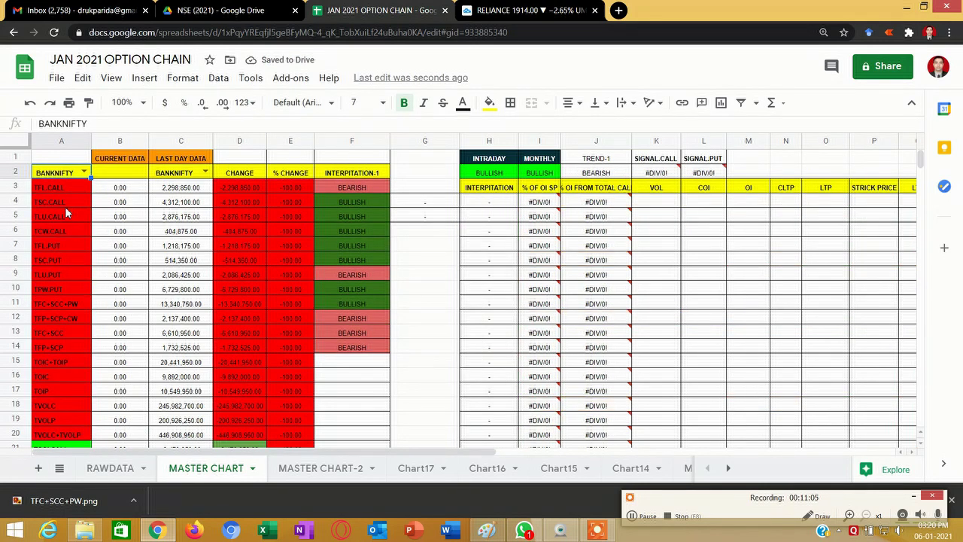
{"action": "mouse_move", "coordinate": [943, 530]}
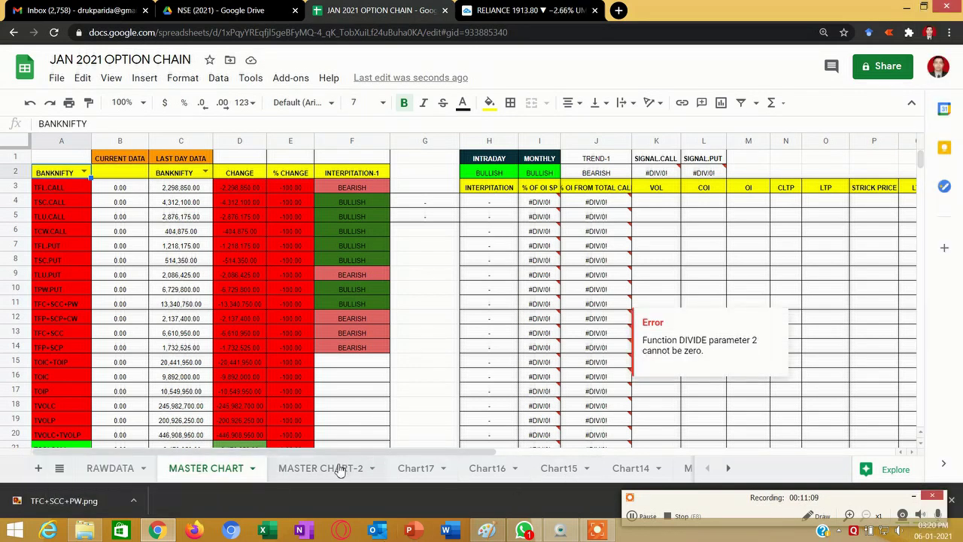
Check the BANKNIFTY data on MASTER CHART-2 and MASTER CHART against the TOIC+TOIP bars in Chart17.
{"action": "left_click", "coordinate": [338, 470]}
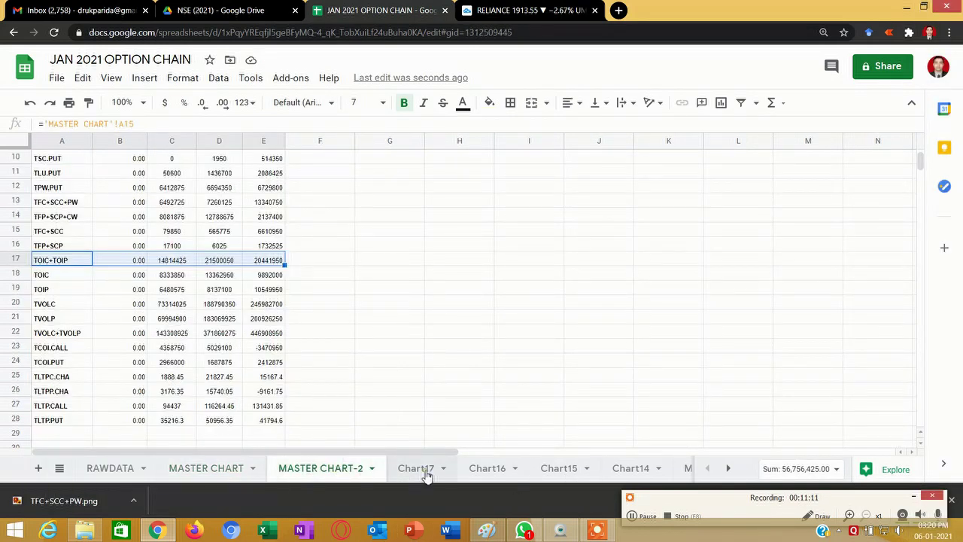
{"action": "left_click", "coordinate": [425, 472]}
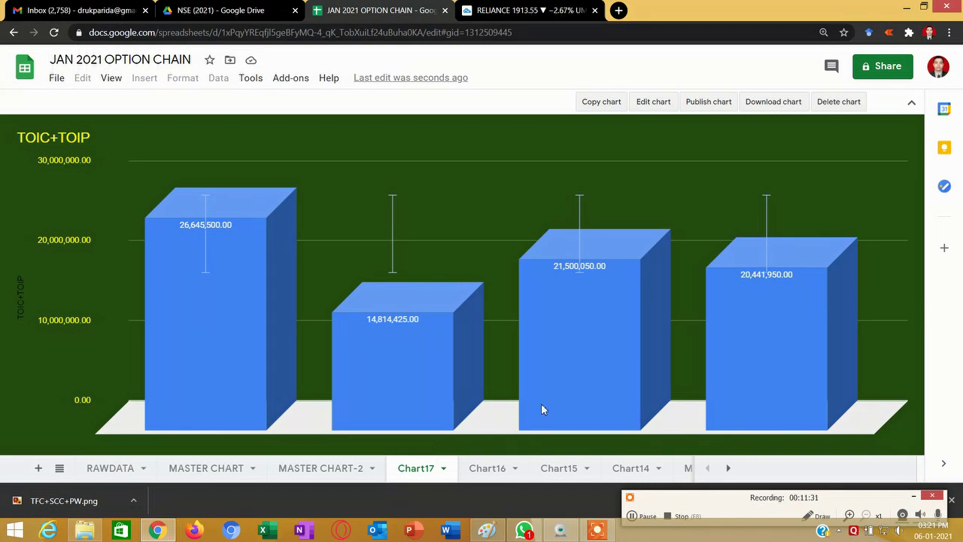
{"action": "mouse_move", "coordinate": [776, 390]}
{"action": "left_click", "coordinate": [196, 471]}
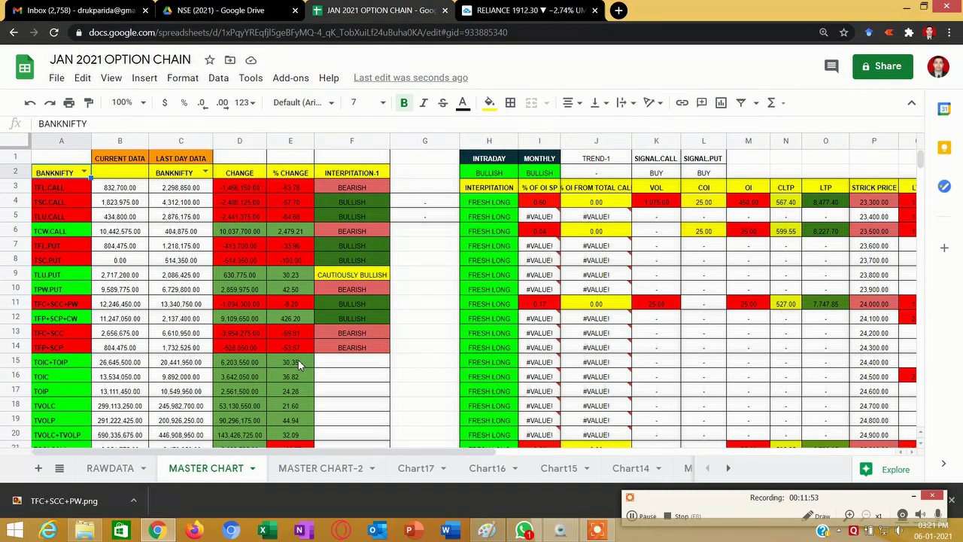
{"action": "left_click", "coordinate": [425, 468]}
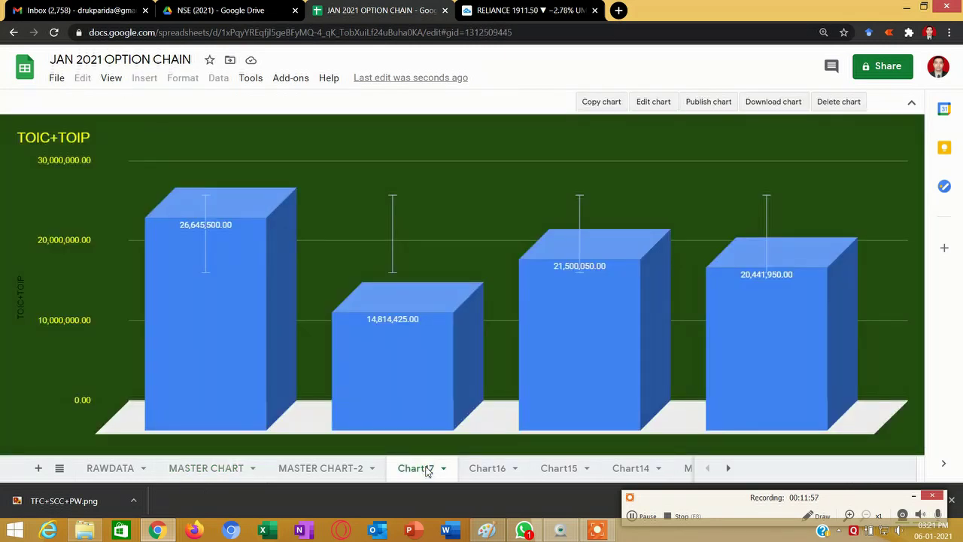
Examine the BANKNIFTY bars for TFC+SCC+PW and TFP+SCP+CW in Chart16.
{"action": "left_click", "coordinate": [487, 470]}
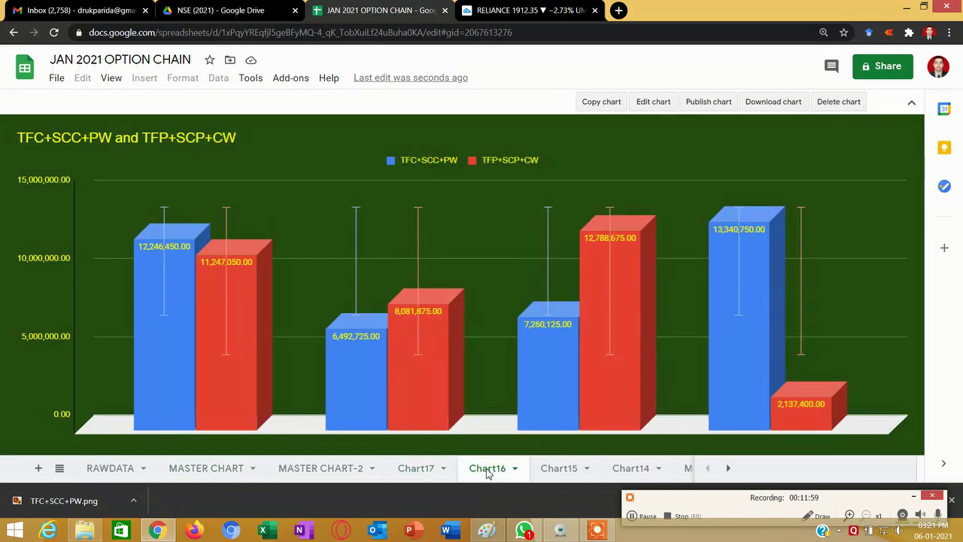
{"action": "mouse_move", "coordinate": [170, 241]}
{"action": "mouse_move", "coordinate": [241, 355]}
{"action": "mouse_move", "coordinate": [179, 328]}
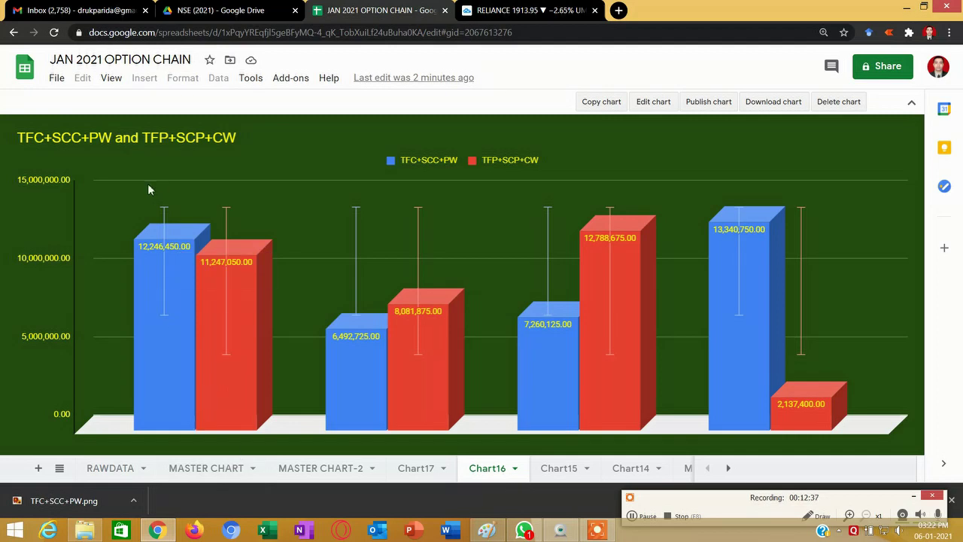
Recheck the BANKNIFTY table on MASTER CHART, review Chart17 and Chart16 again, and open the put bars in Chart15.
{"action": "left_click", "coordinate": [204, 472]}
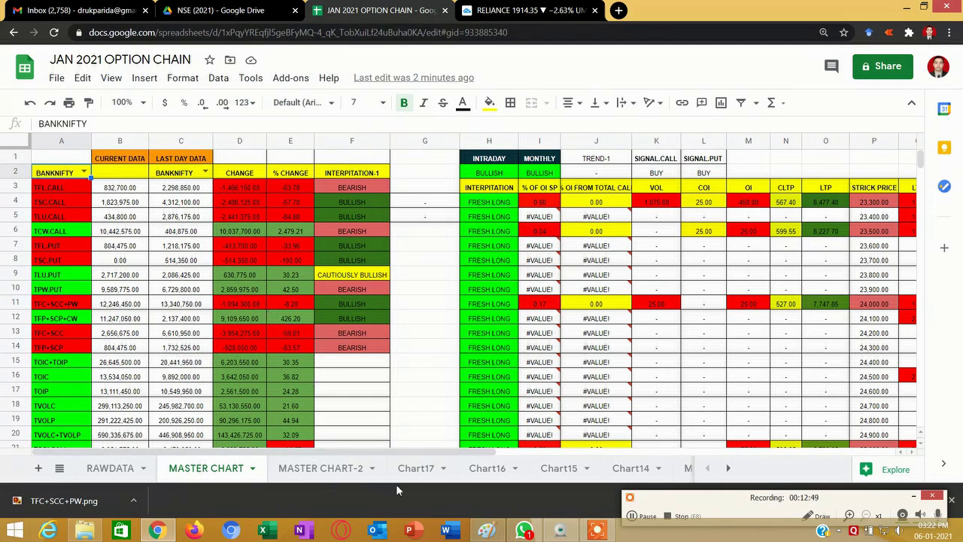
{"action": "left_click", "coordinate": [419, 476]}
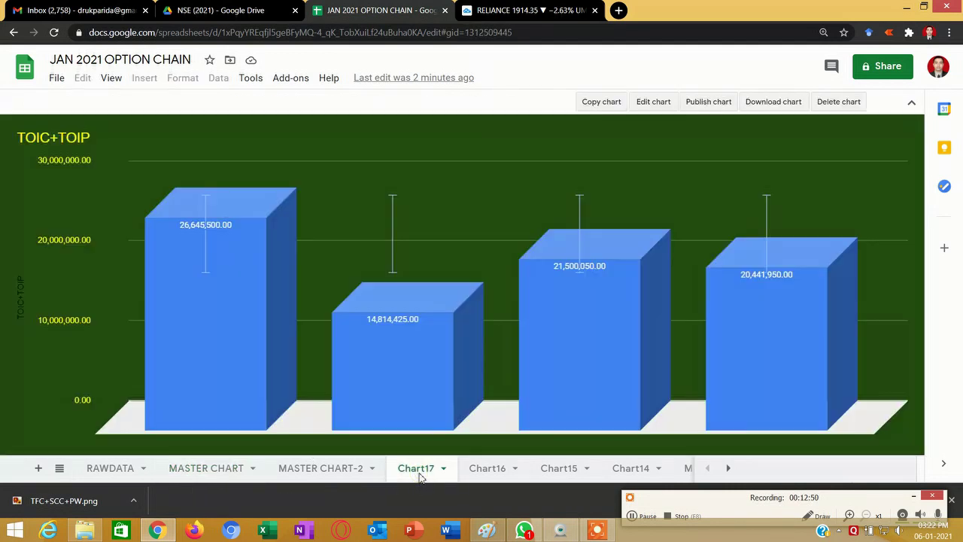
{"action": "left_click", "coordinate": [477, 470]}
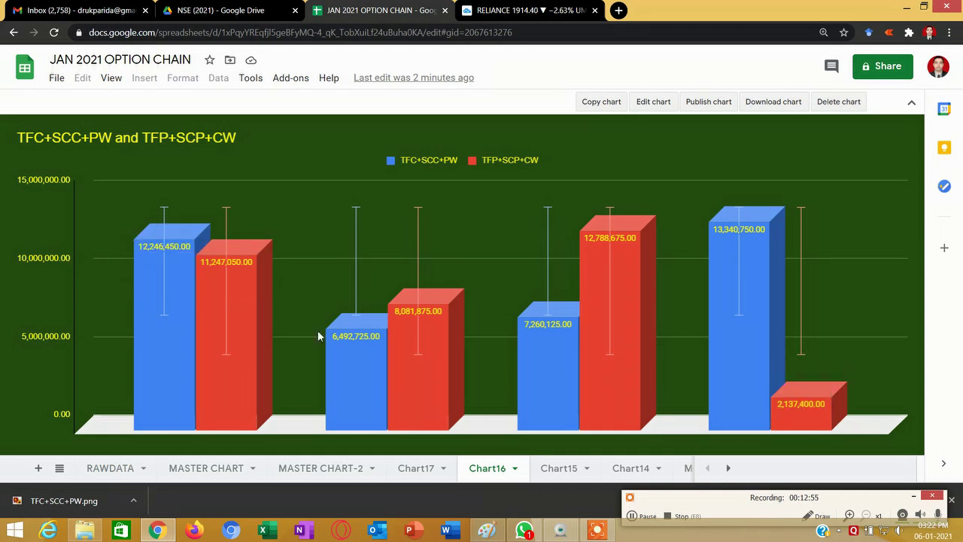
{"action": "left_click", "coordinate": [572, 470]}
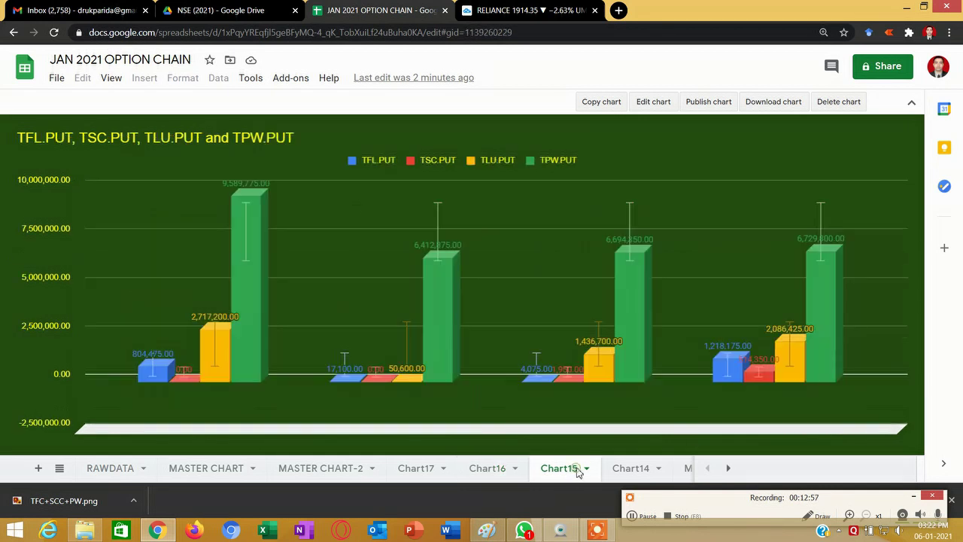